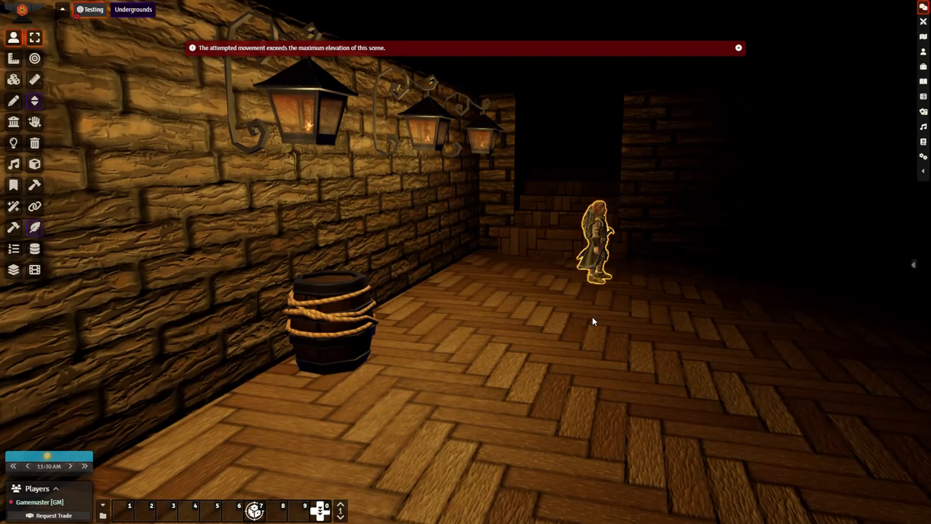
# Walk the selected character token across the wooden floor from the far stairs to the foreground beside the barrel
pyautogui.press('s')
pyautogui.press('s')
pyautogui.press('s')
pyautogui.press('s')
pyautogui.press('a')
pyautogui.press('d')
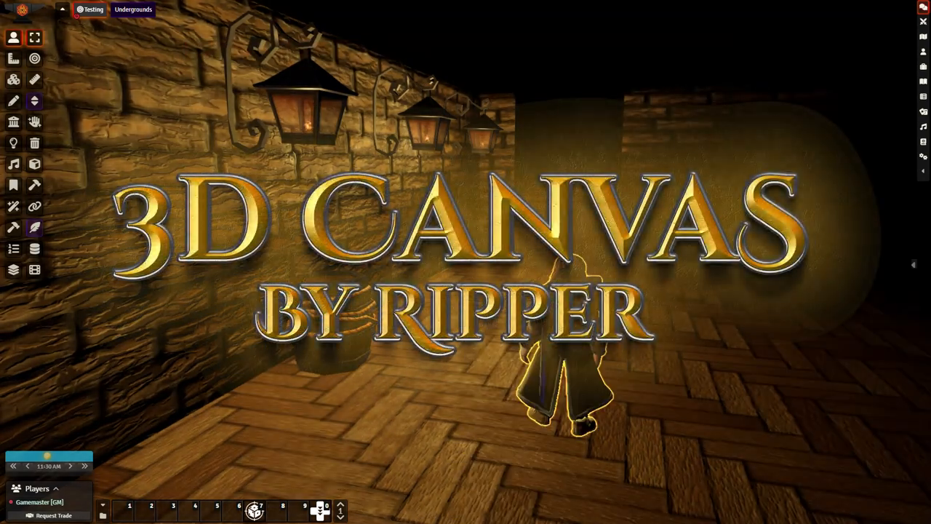
# Turn the view to the lantern wall, switch to the lighting controls and open the third lantern's light
pyautogui.moveTo(582, 320); pyautogui.dragTo(403, 317, button='right')
pyautogui.click(13, 144)
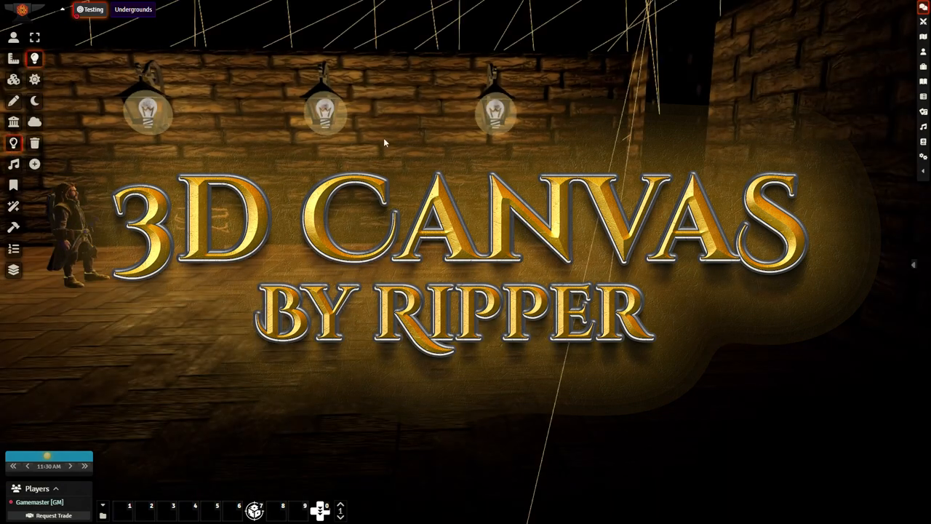
pyautogui.doubleClick(504, 114)
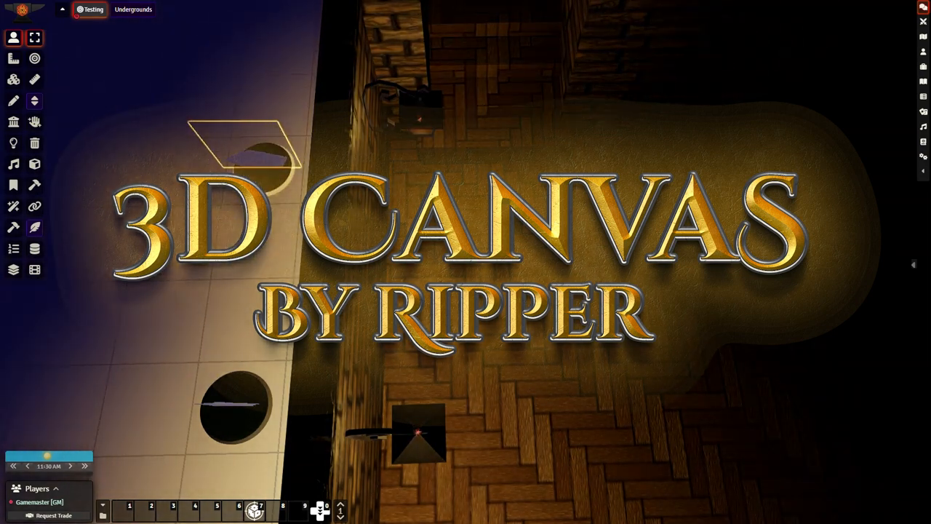
# Select the character token in the foreground and walk it to the stairs at the far end of the room
pyautogui.moveTo(520, 349); pyautogui.dragTo(535, 270)
pyautogui.click(468, 459)
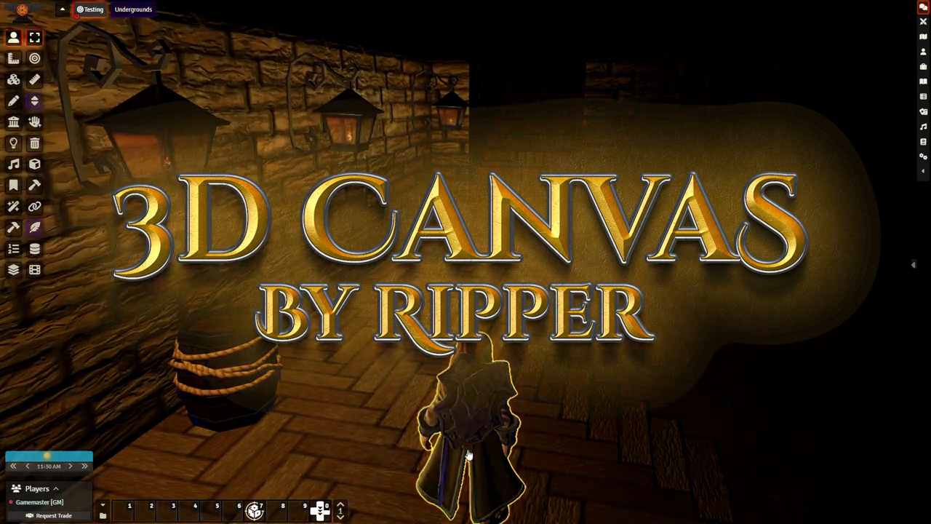
pyautogui.press('w')
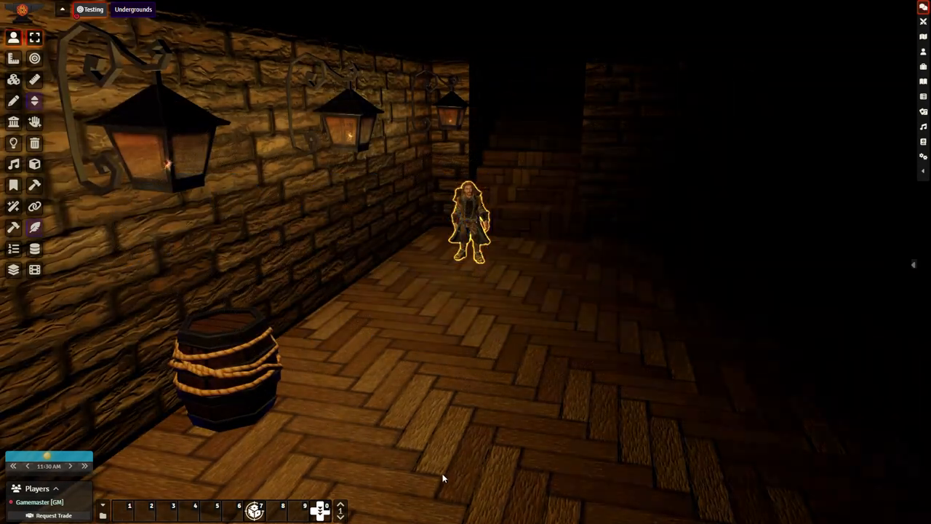
# Select the barrel as a tile and move it away from the lantern wall, over against the adjoining wall
pyautogui.moveTo(515, 356); pyautogui.dragTo(359, 364)
pyautogui.moveTo(359, 364); pyautogui.dragTo(611, 414, button='right')
pyautogui.moveTo(611, 414); pyautogui.dragTo(601, 390)
pyautogui.click(13, 79)
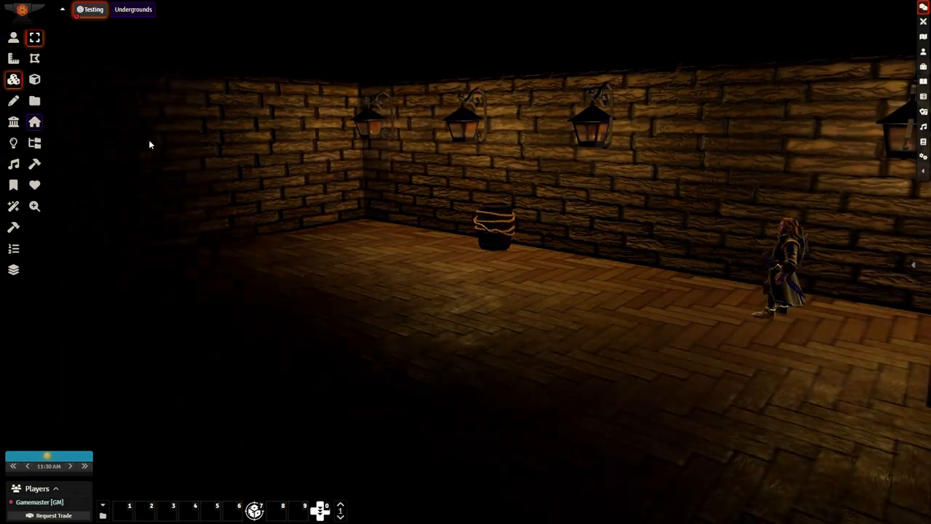
pyautogui.click(498, 232)
pyautogui.moveTo(422, 283); pyautogui.dragTo(270, 357)
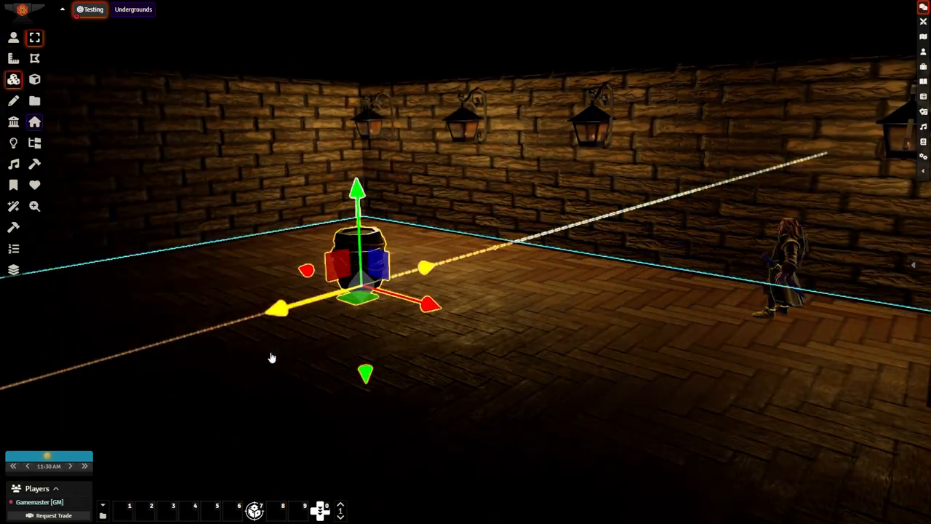
pyautogui.moveTo(309, 272); pyautogui.dragTo(208, 245)
pyautogui.moveTo(375, 310); pyautogui.dragTo(437, 312)
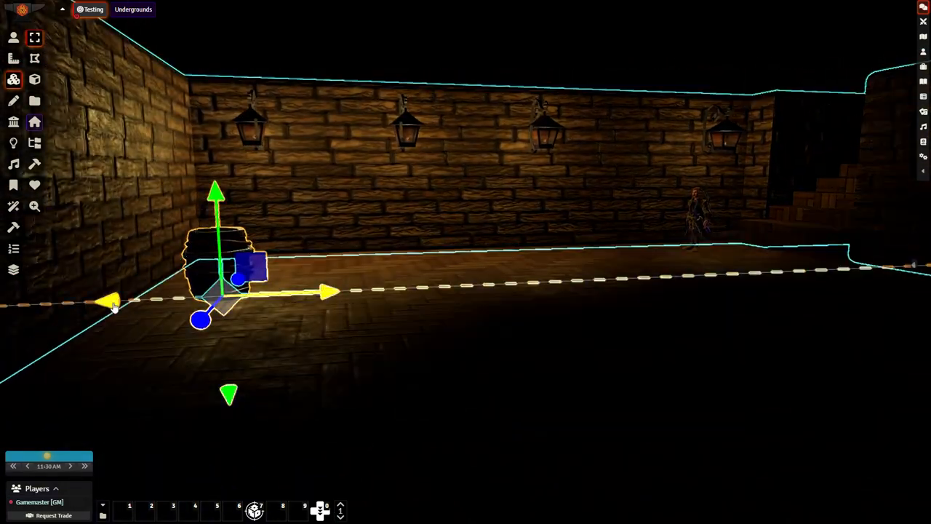
pyautogui.moveTo(84, 308); pyautogui.dragTo(31, 310)
pyautogui.moveTo(210, 355); pyautogui.dragTo(181, 373)
# Return to the token controls, select the character and walk it along the lantern wall to the far corner
pyautogui.click(13, 37)
pyautogui.moveTo(348, 267); pyautogui.dragTo(292, 276)
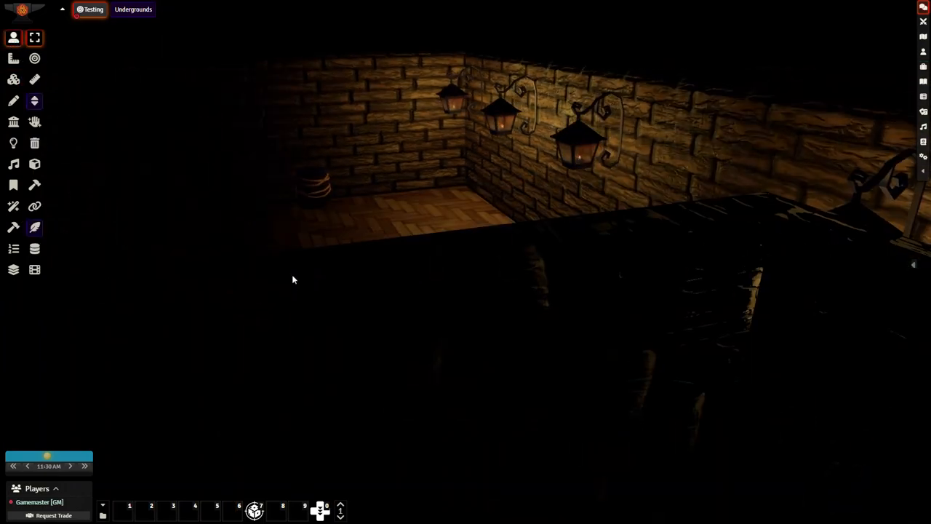
pyautogui.scroll(5, 347, 241)
pyautogui.moveTo(404, 235); pyautogui.dragTo(678, 301)
pyautogui.scroll(4, 546, 243)
pyautogui.click(753, 282)
pyautogui.press('a')
pyautogui.press('a')
pyautogui.press('a')
pyautogui.press('a')
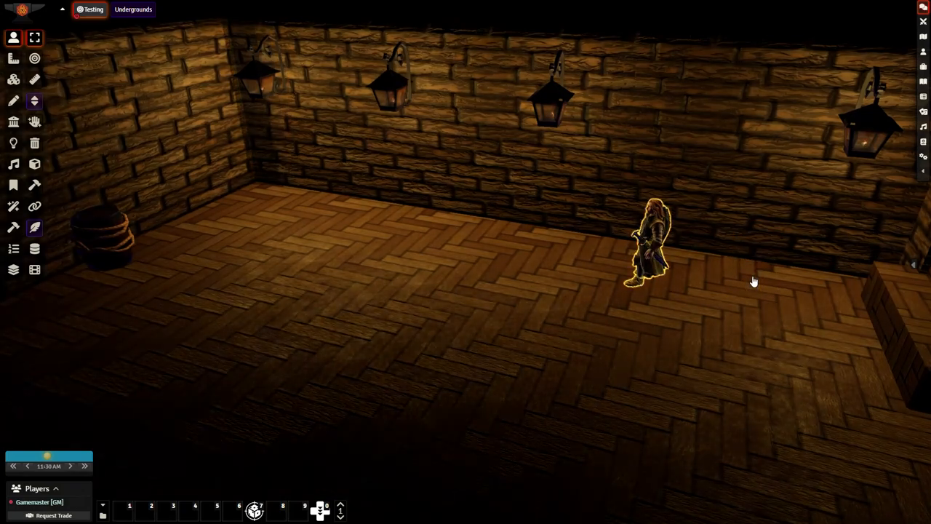
pyautogui.press('s')
pyautogui.press('w')
pyautogui.press('a')
pyautogui.press('a')
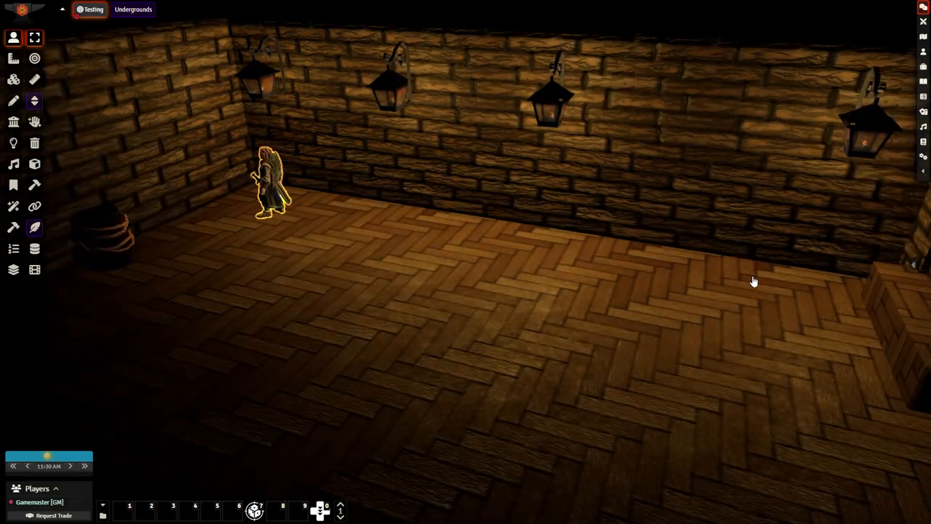
# Expand the 3D building tools and open the Props asset library
pyautogui.moveTo(753, 282); pyautogui.dragTo(729, 292)
pyautogui.moveTo(727, 292); pyautogui.dragTo(458, 281, button='right')
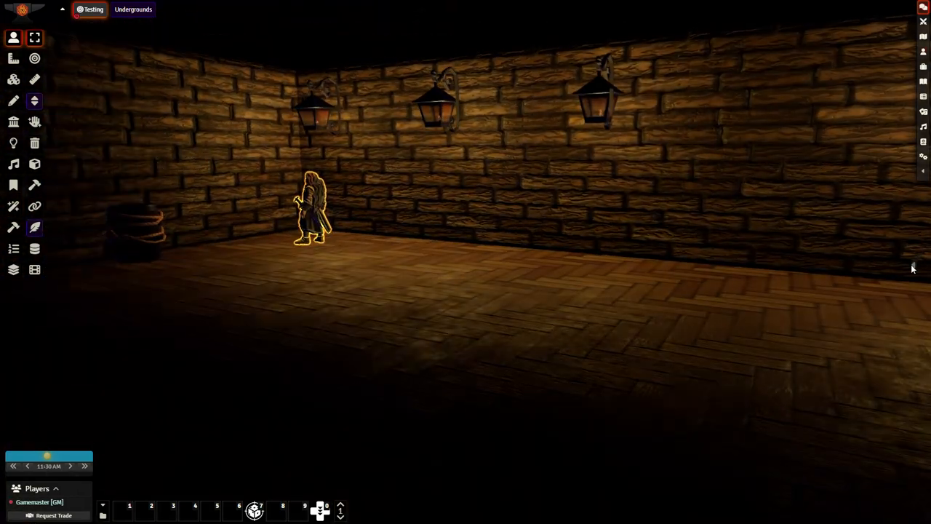
pyautogui.click(914, 268)
pyautogui.click(908, 161)
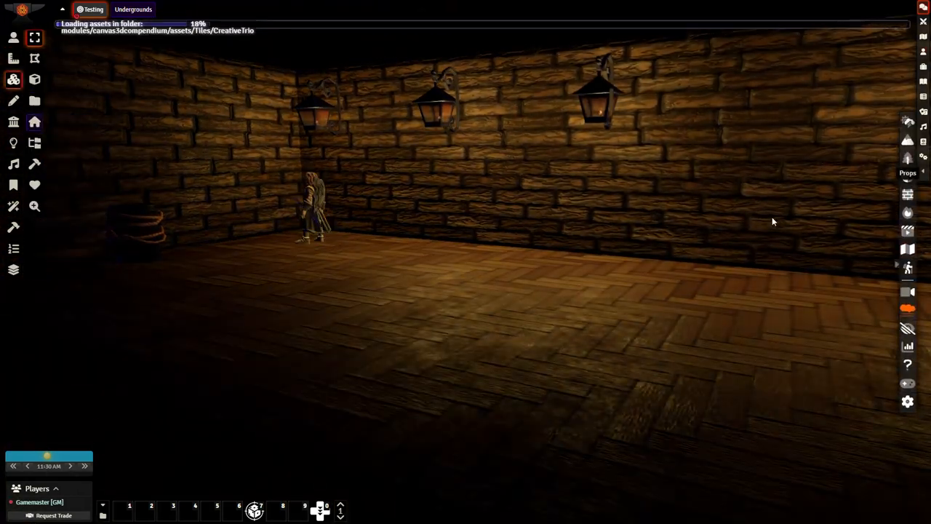
pyautogui.scroll(-3, 574, 284)
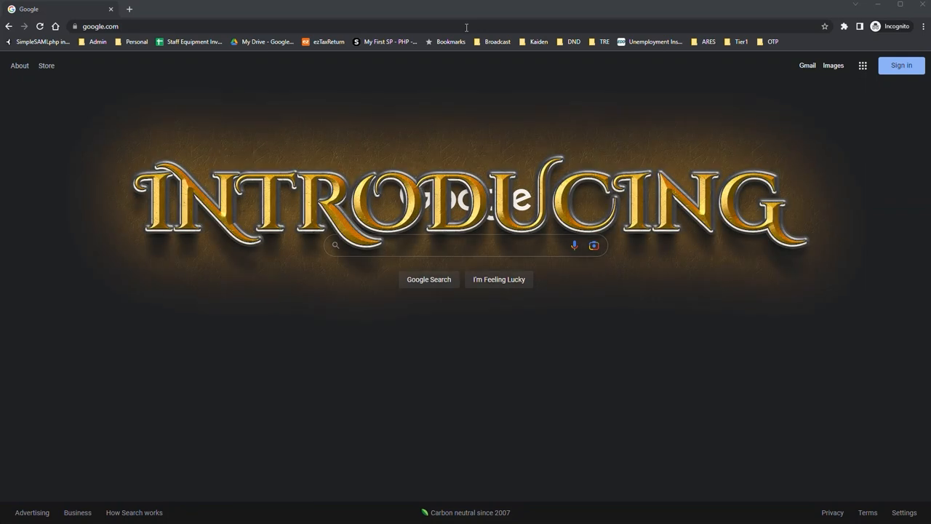
# Switch to the Chrome browser and open shop.asmodeah.com
pyautogui.click(466, 27)
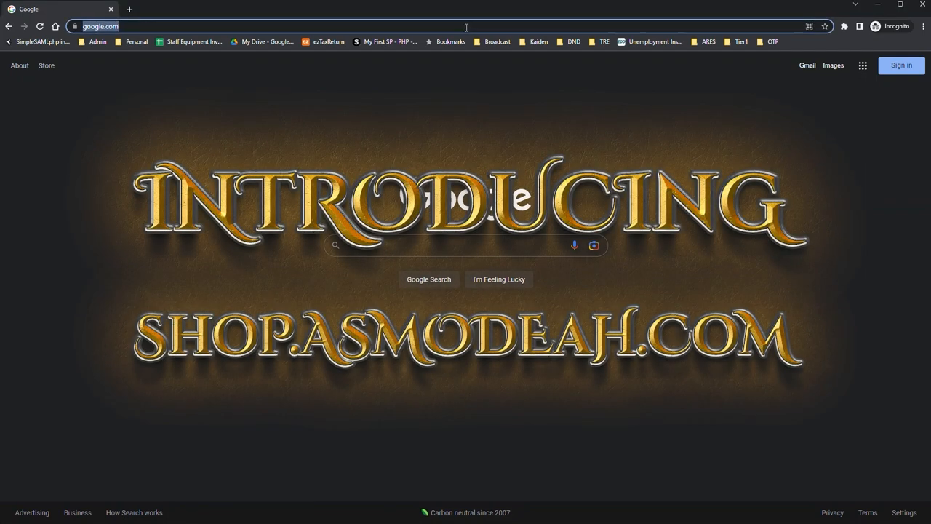
pyautogui.write('shop.asmodeah')
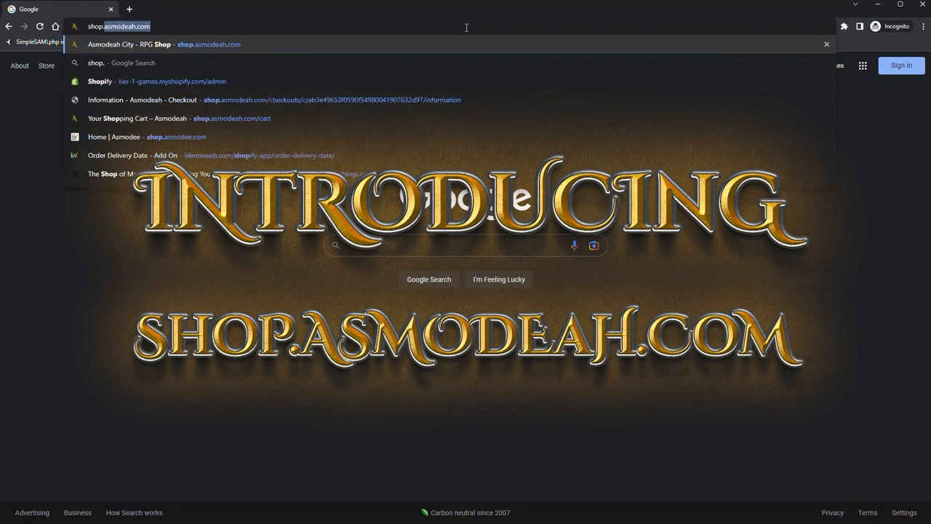
pyautogui.press('Return')
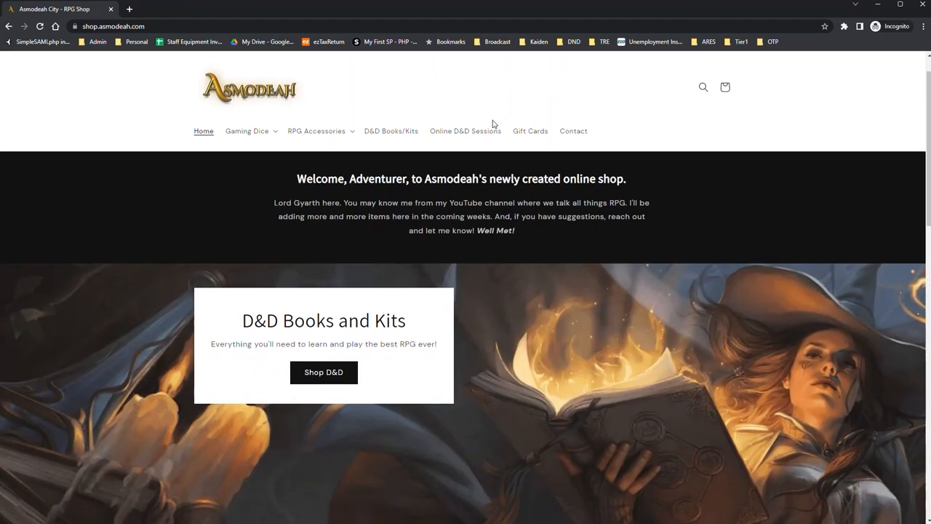
# Look through the shop home page's banner and featured products, and return to the site navigation
pyautogui.scroll(-2, 494, 121)
pyautogui.scroll(-6, 493, 122)
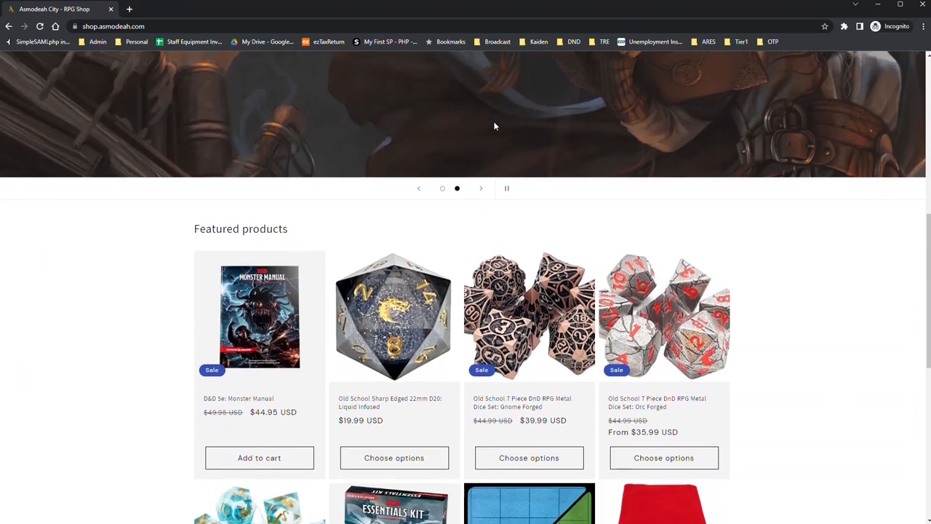
pyautogui.scroll(-4, 493, 126)
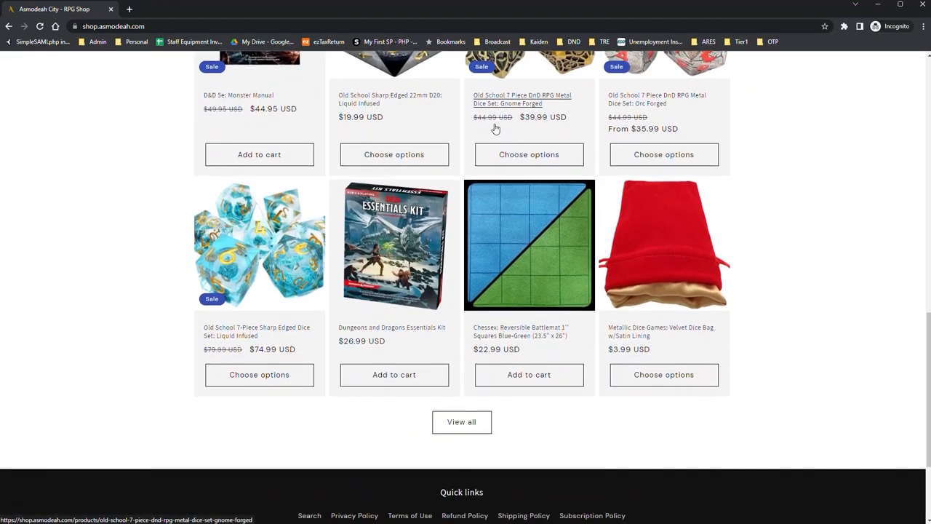
pyautogui.scroll(10, 493, 127)
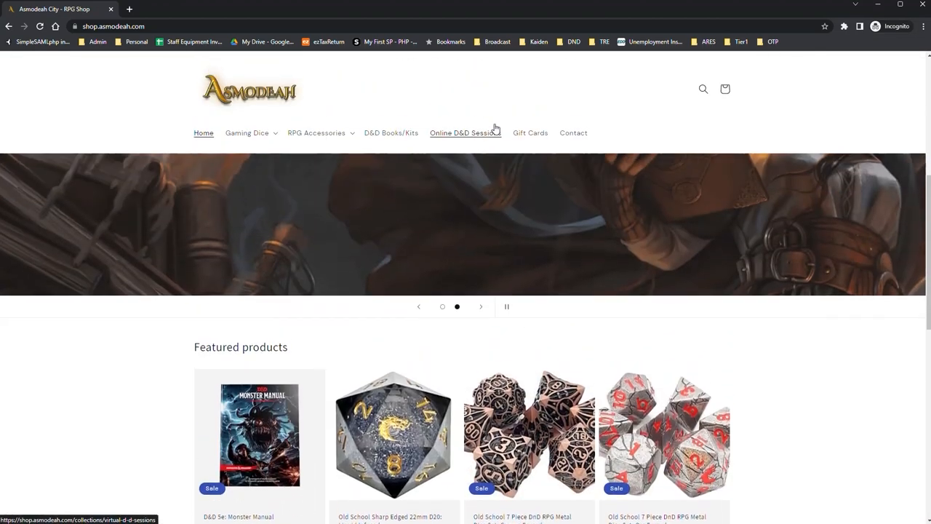
# Open the All Dice collection and view the Gnome Forged 7-piece metal dice set's product page
pyautogui.click(262, 137)
pyautogui.click(253, 164)
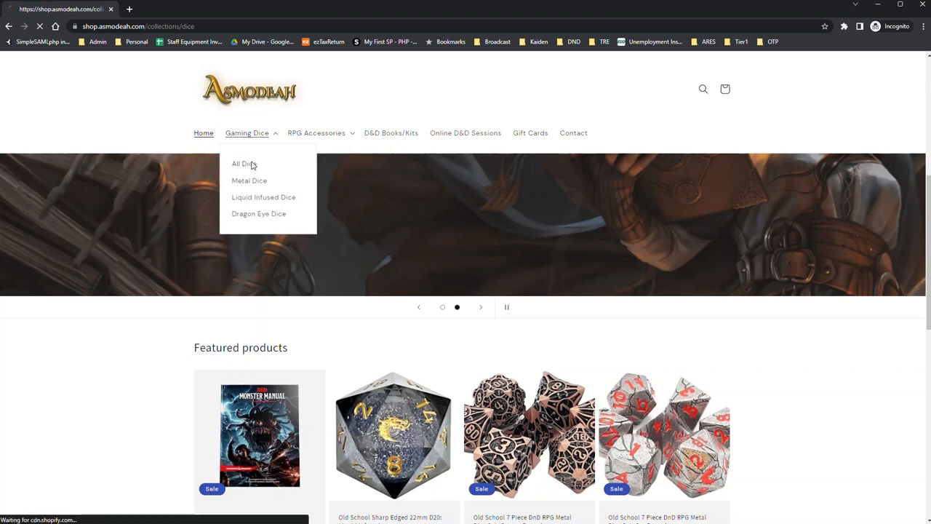
pyautogui.scroll(-2, 454, 235)
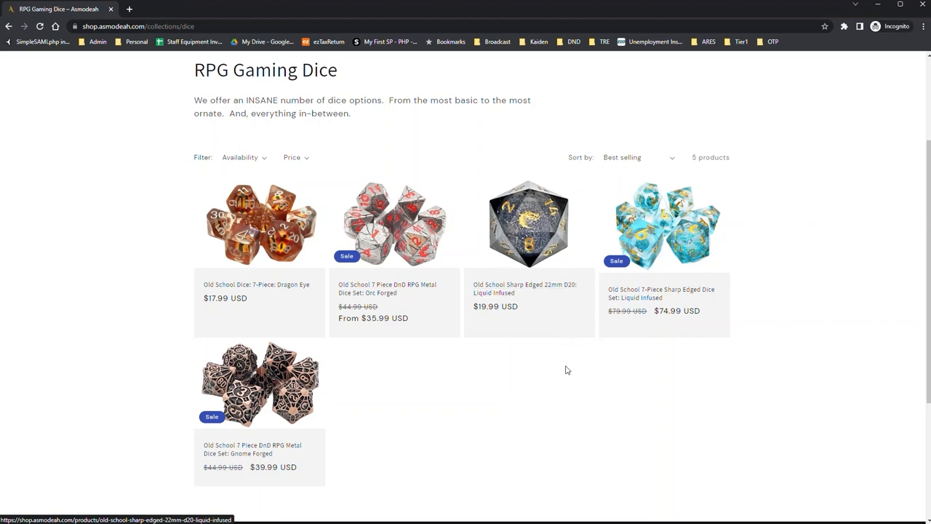
pyautogui.click(295, 383)
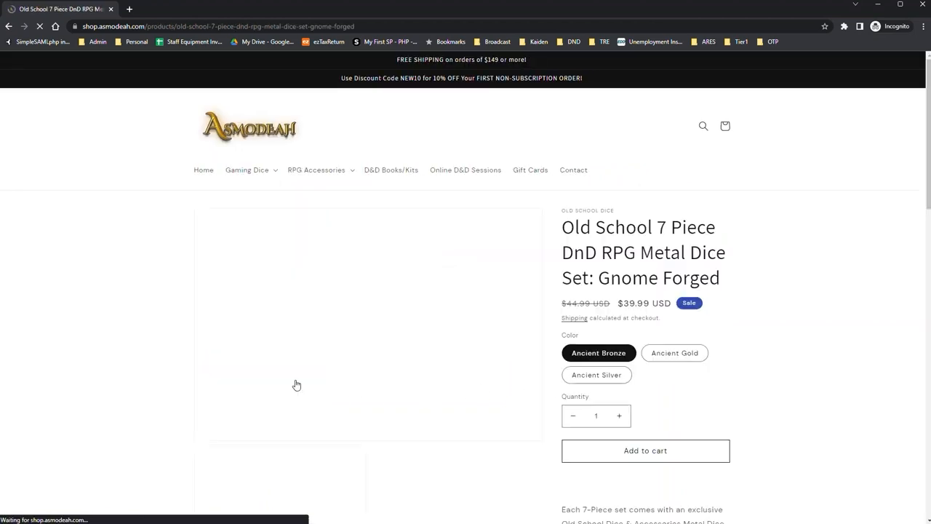
pyautogui.scroll(-4, 509, 383)
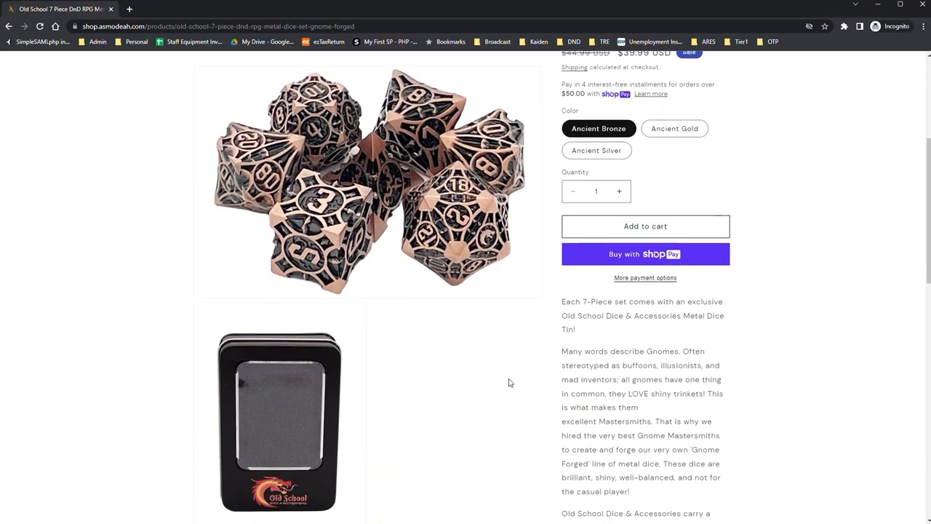
# Preview the Gnome Forged dice set in Ancient Gold and in Ancient Silver
pyautogui.scroll(2, 507, 380)
pyautogui.click(646, 244)
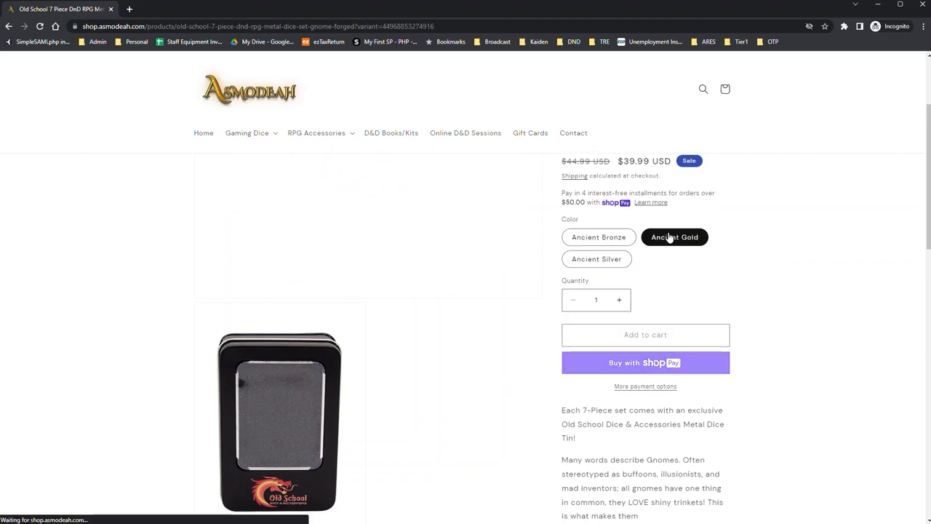
pyautogui.click(607, 260)
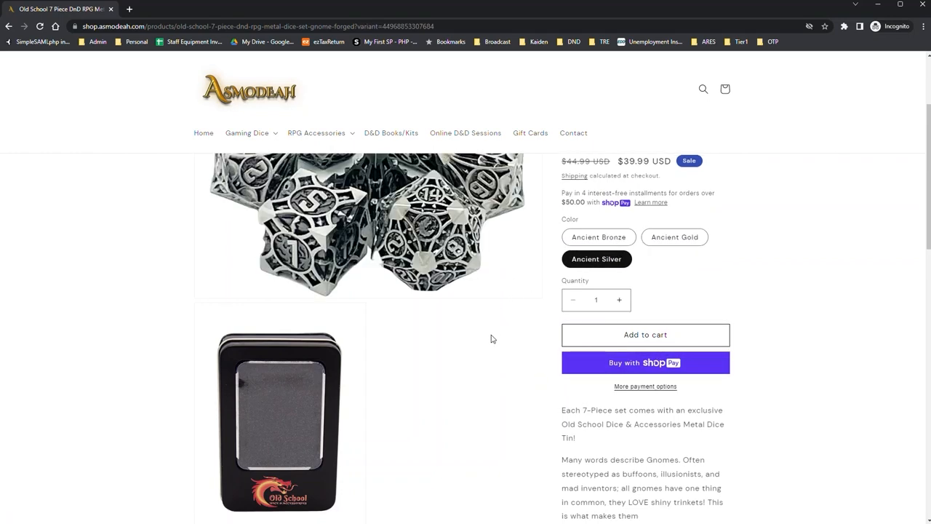
# Go to the Liquid Infused Dice collection and open the 7-piece sharp edged dice set
pyautogui.scroll(4, 487, 346)
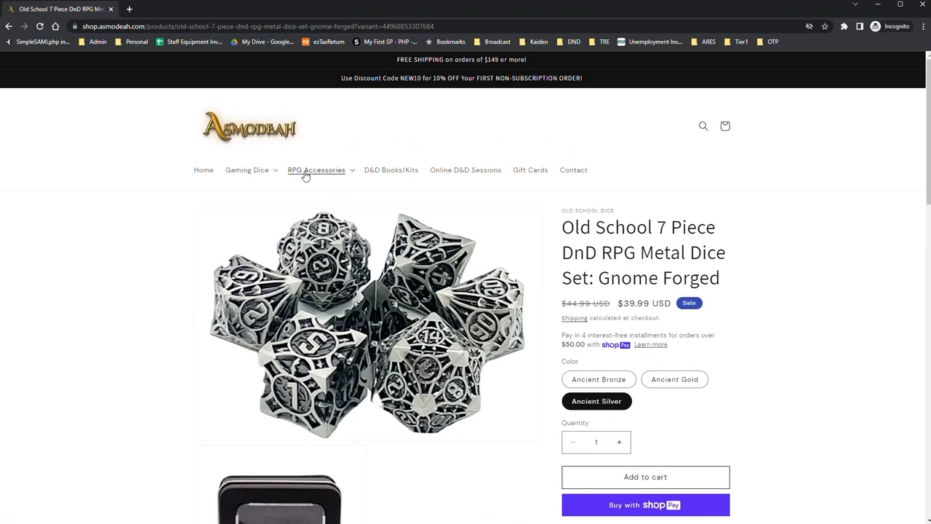
pyautogui.click(268, 175)
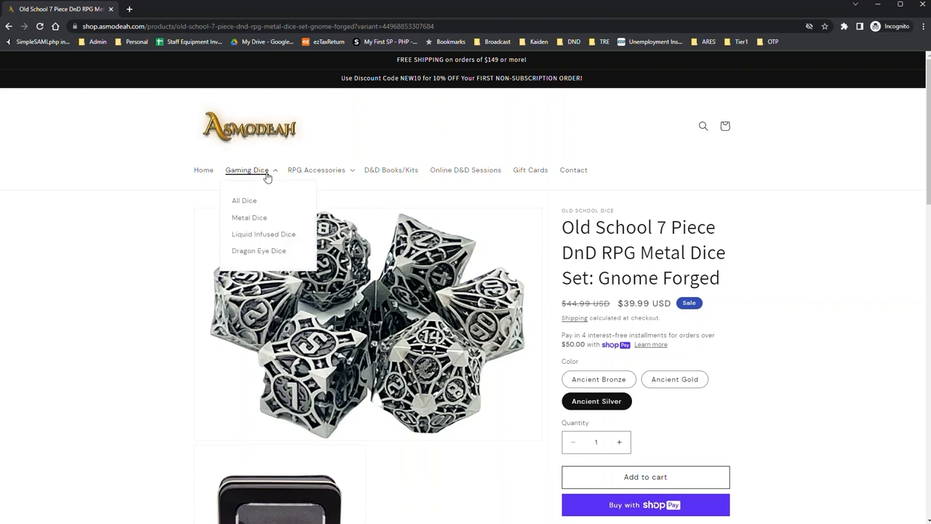
pyautogui.click(261, 238)
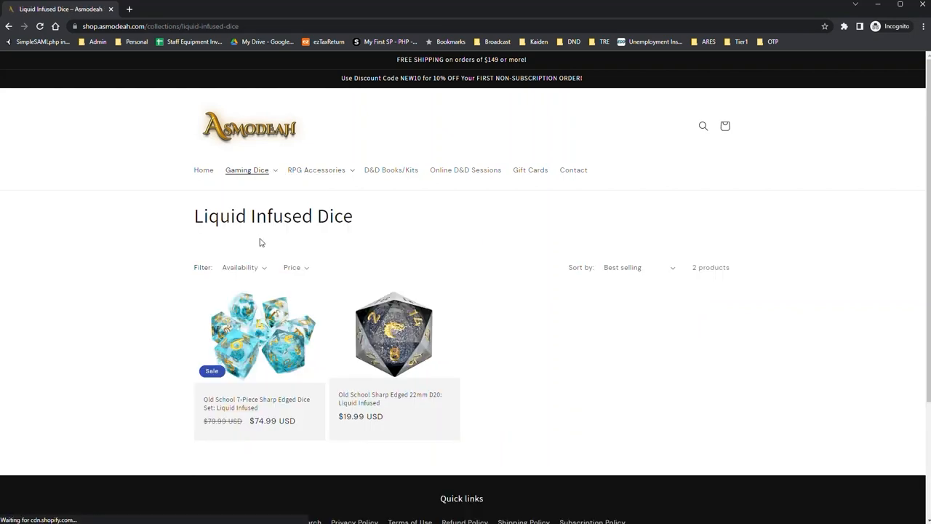
pyautogui.click(282, 345)
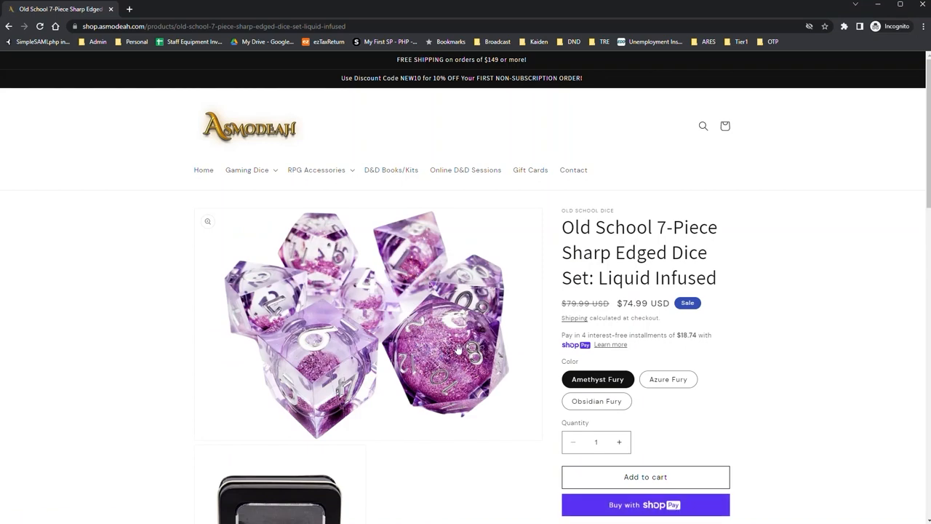
# Preview the liquid infused dice set in Obsidian Fury and Azure Fury, and view its description
pyautogui.scroll(-2, 448, 334)
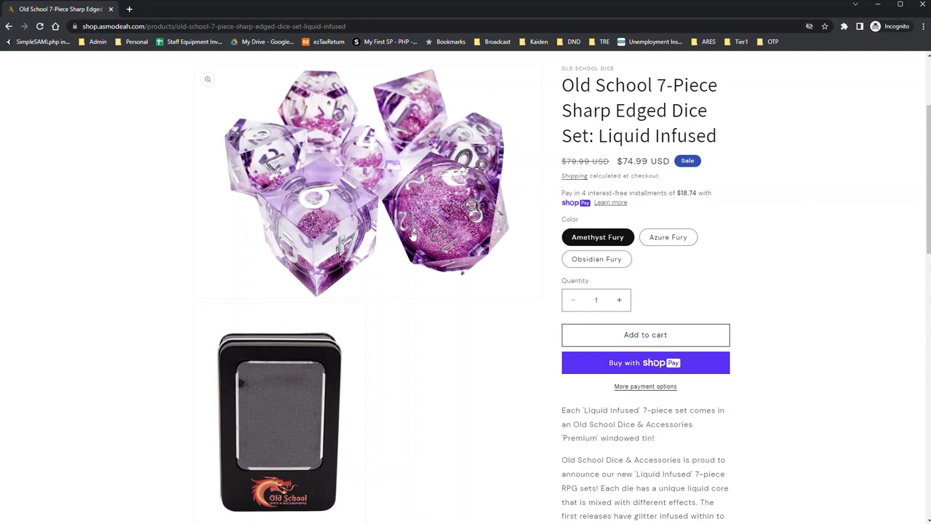
pyautogui.click(587, 263)
pyautogui.click(673, 238)
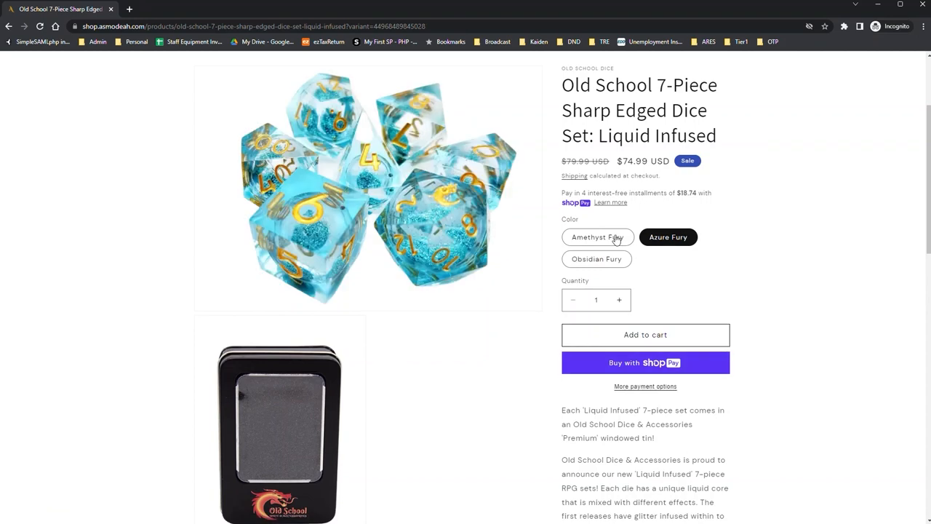
pyautogui.scroll(-2, 384, 332)
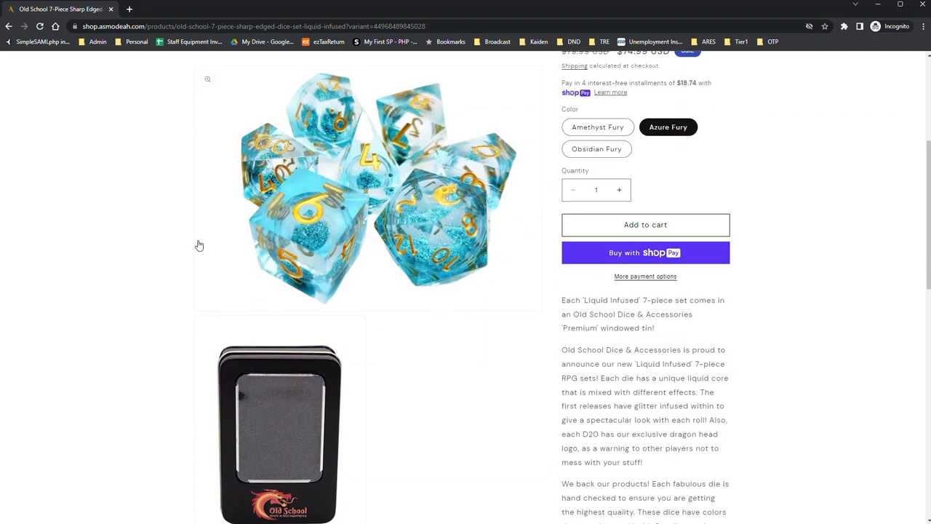
# Open the D&D Books/Kits collection and view the listed books
pyautogui.scroll(5, 145, 142)
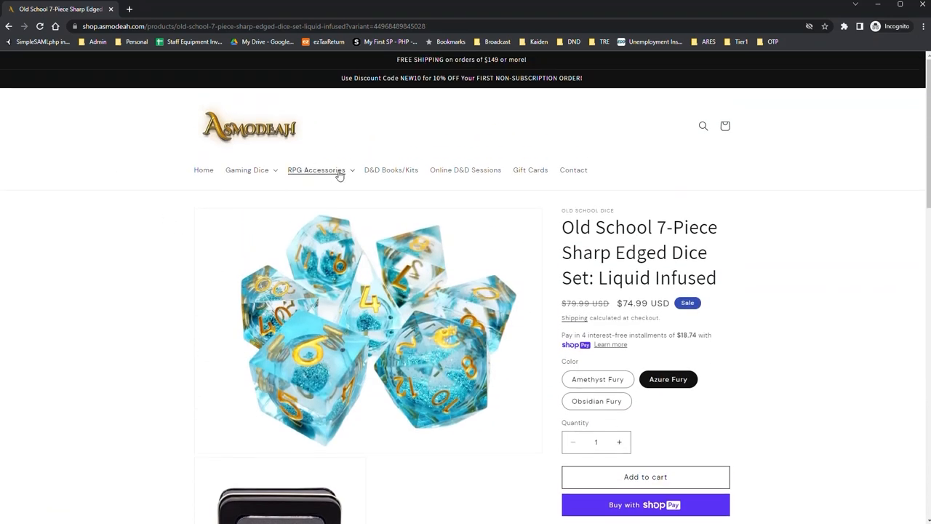
pyautogui.click(379, 173)
pyautogui.scroll(-3, 411, 235)
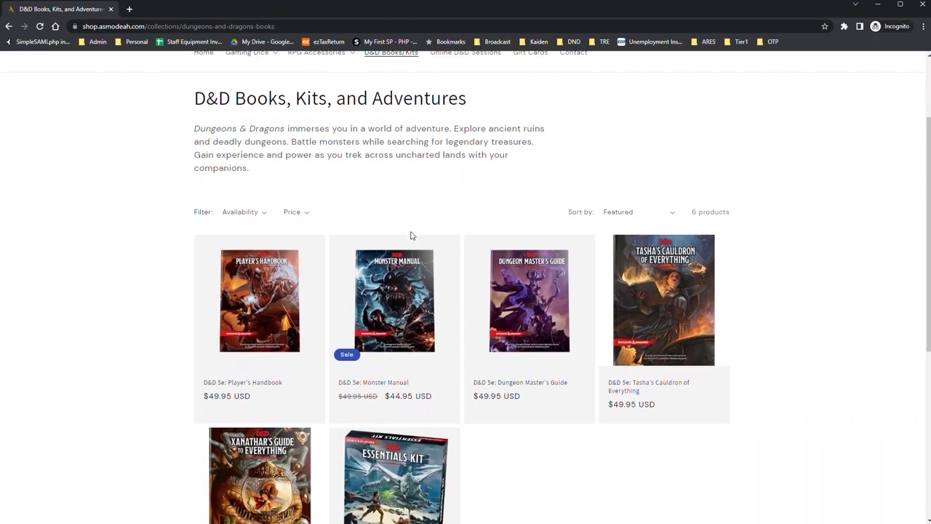
# Go to the shop's Gift Cards collection and open the Asmodeah Shop Gift Card
pyautogui.scroll(-2, 411, 235)
pyautogui.scroll(4, 406, 240)
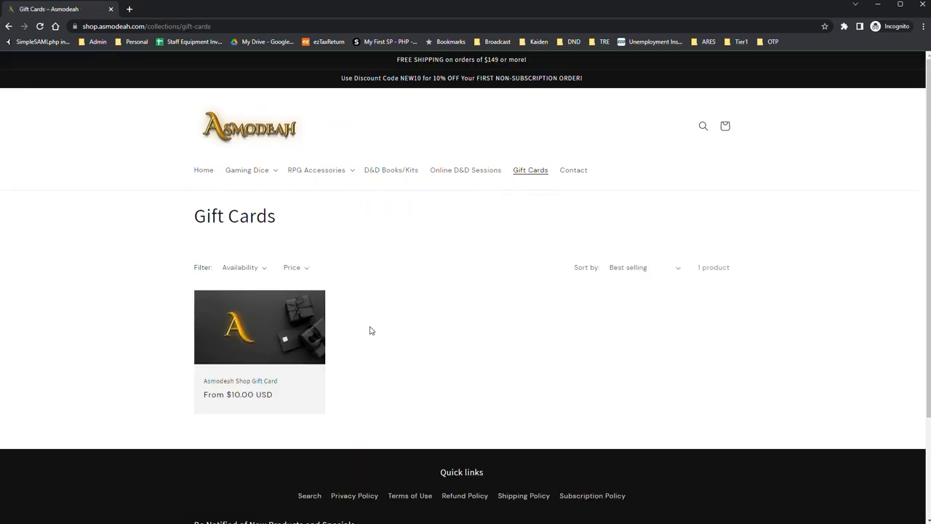
pyautogui.click(210, 325)
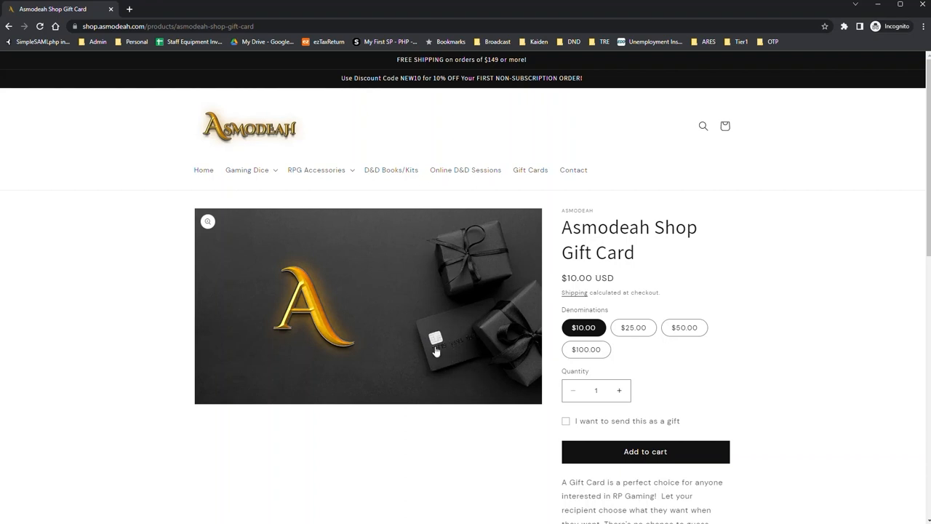
# Choose to send the gift card as a gift and view the recipient fields before returning to the shop's home page
pyautogui.click(565, 422)
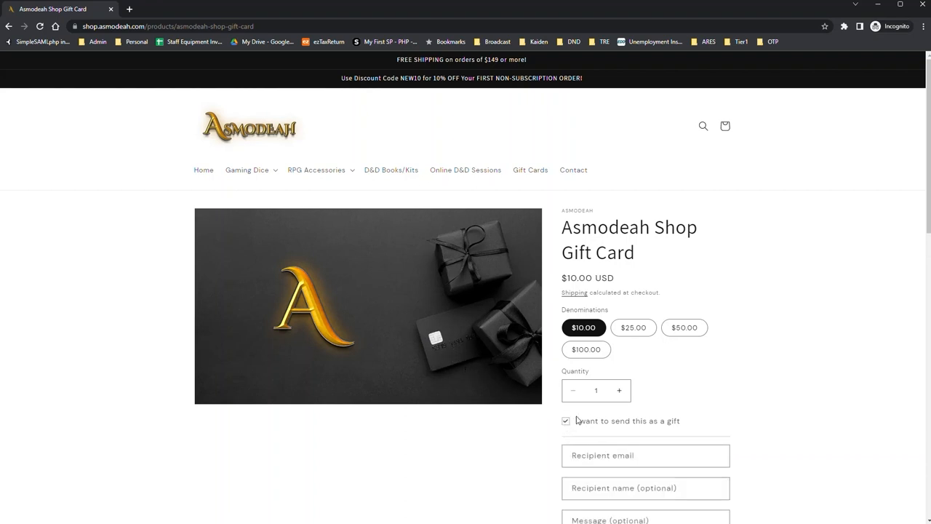
pyautogui.scroll(-2, 642, 405)
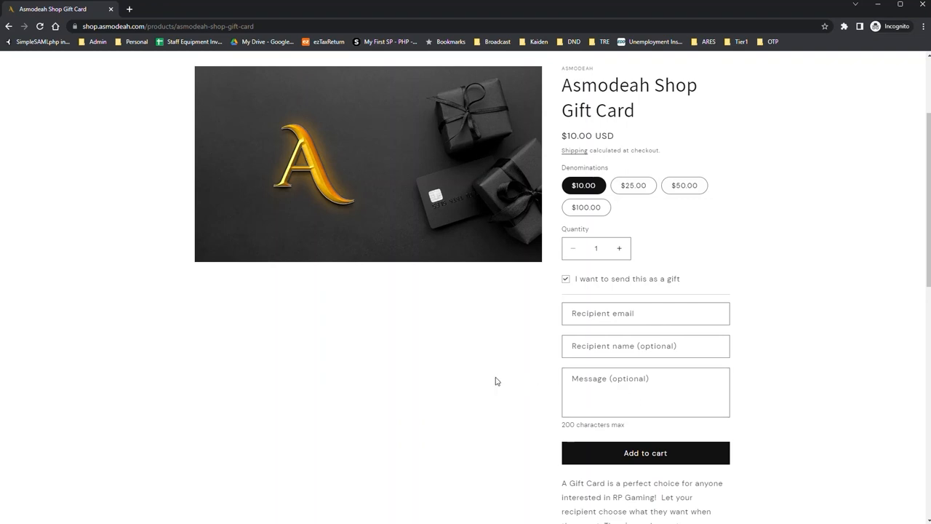
pyautogui.scroll(2, 384, 306)
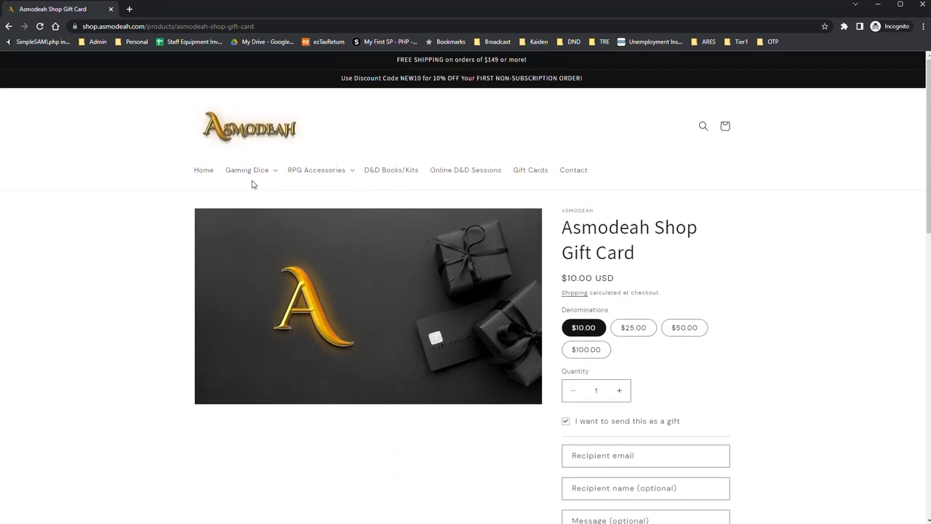
pyautogui.click(243, 142)
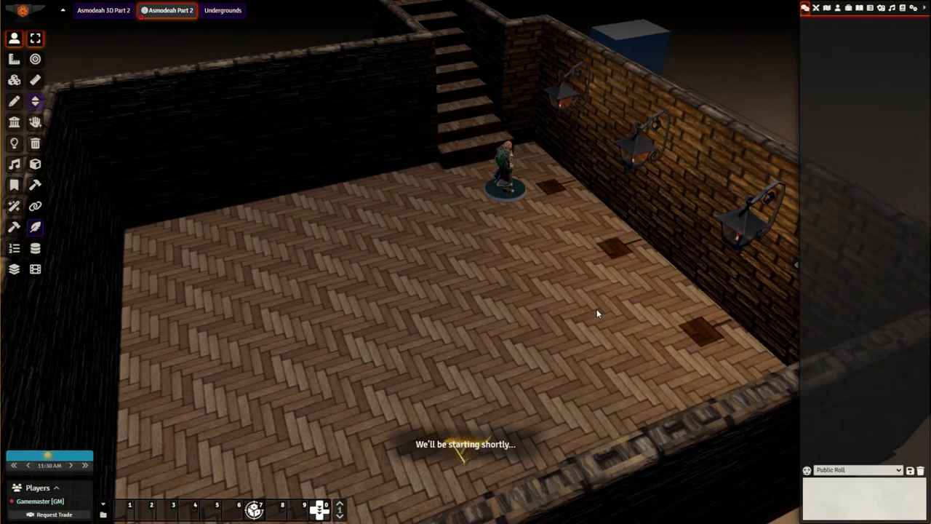
# Switch to Foundry Virtual Tabletop, review the full list of installed modules in Module Management, and close it
pyautogui.click(913, 8)
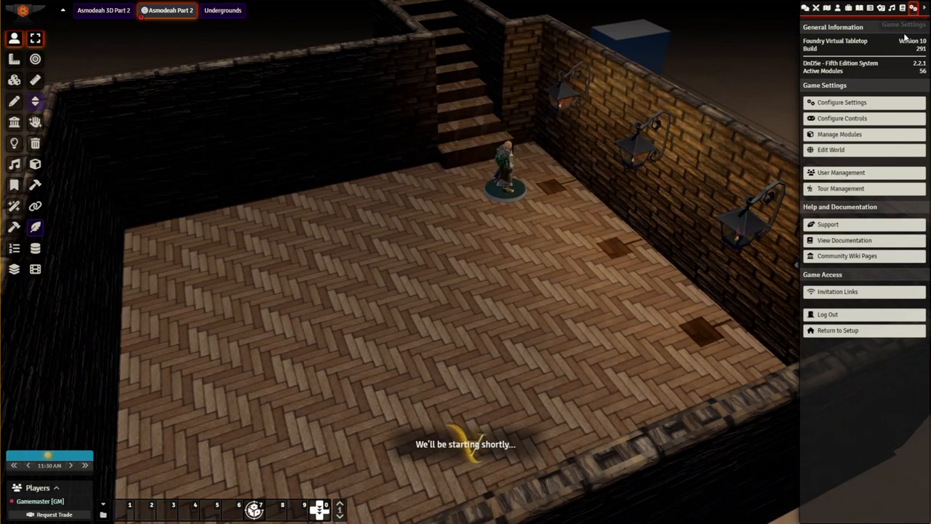
pyautogui.click(840, 134)
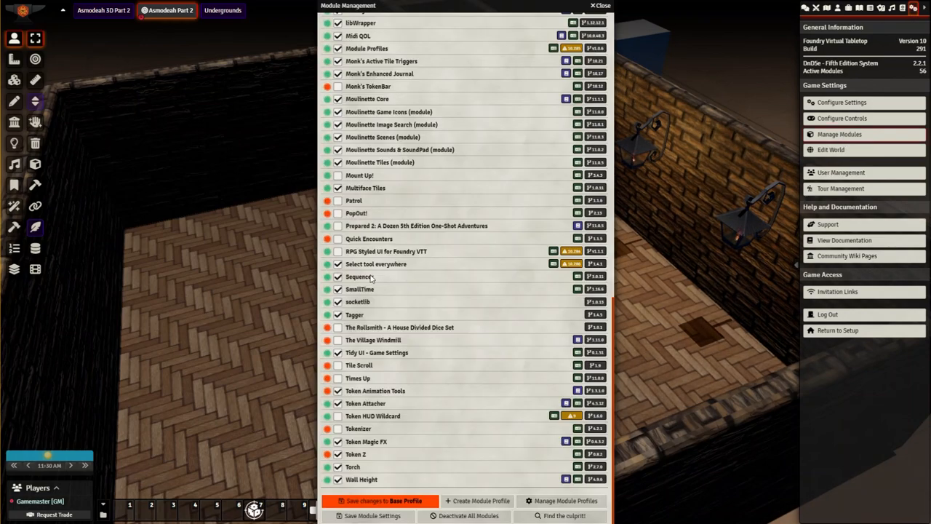
pyautogui.scroll(10, 392, 271)
pyautogui.scroll(2, 373, 272)
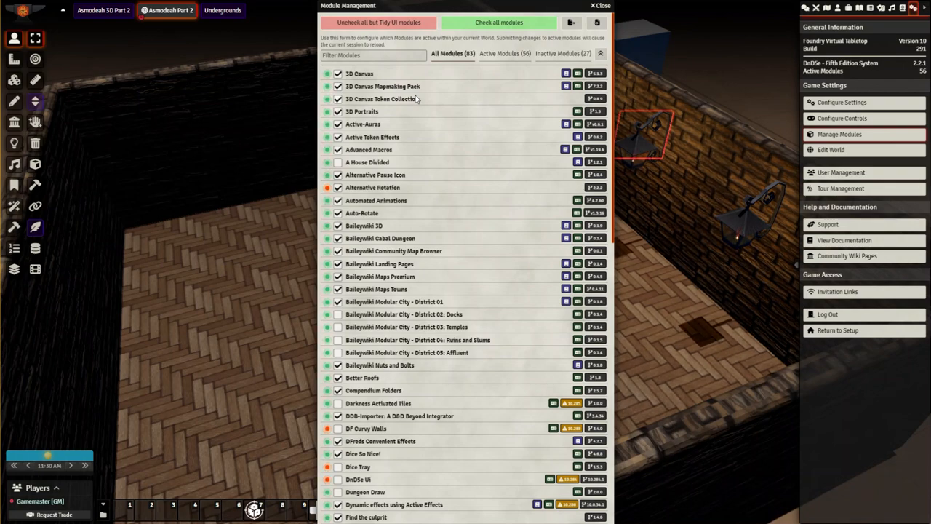
pyautogui.scroll(-1, 440, 181)
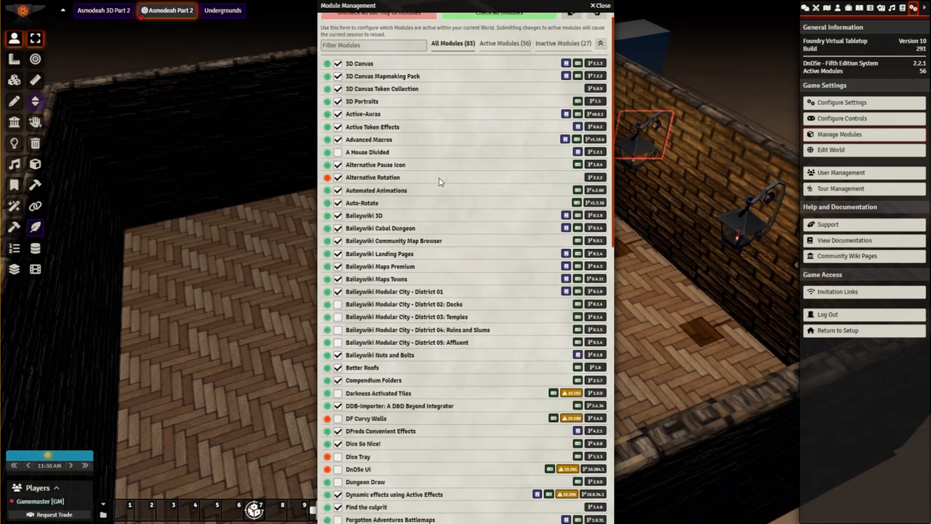
pyautogui.scroll(-12, 439, 181)
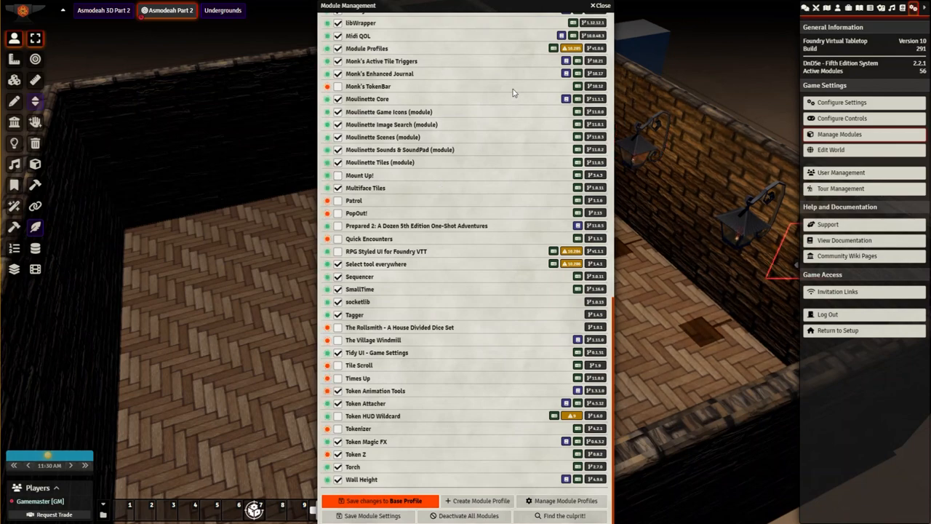
pyautogui.click(604, 6)
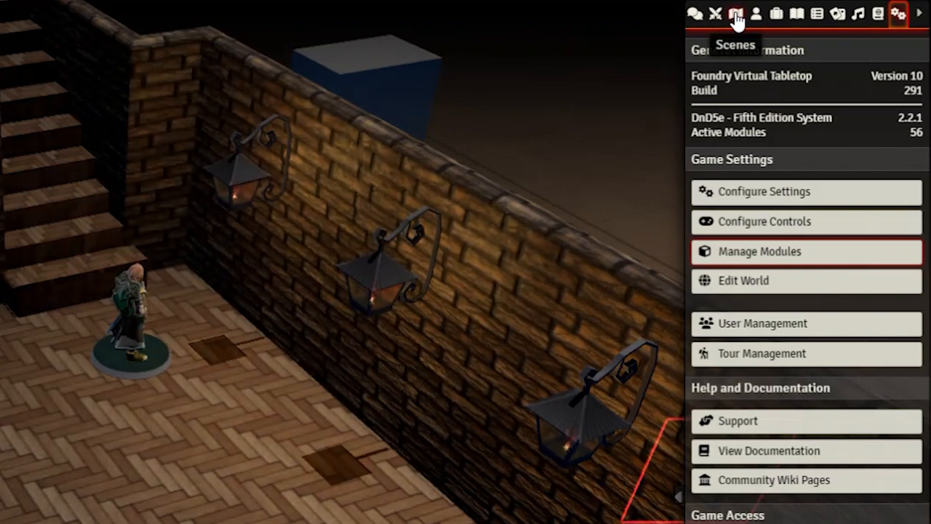
# Create a new scene named "Test Scene" without enabling the Quick 3D Scene option
pyautogui.click(736, 16)
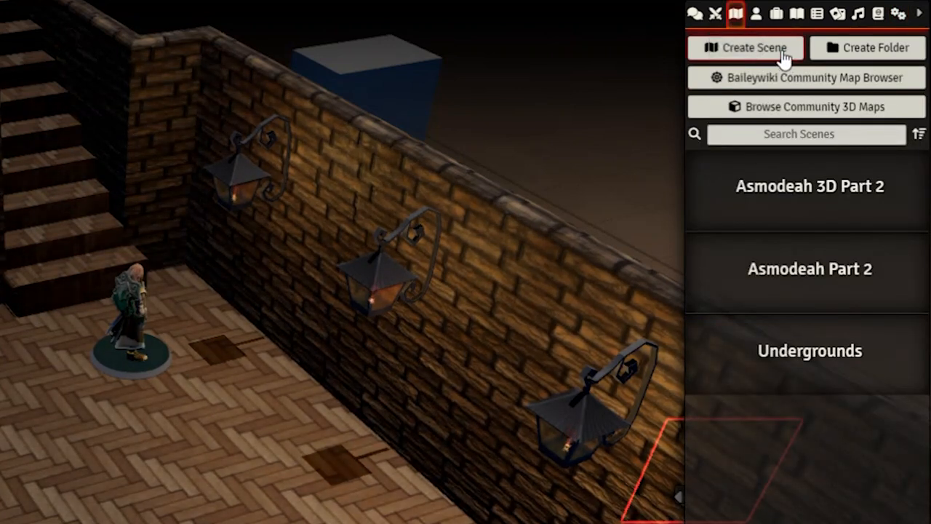
pyautogui.click(782, 52)
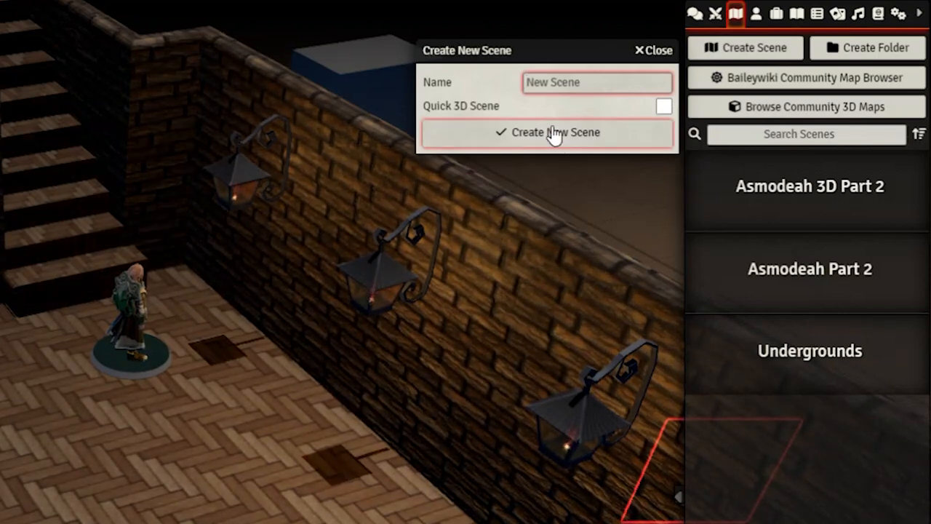
pyautogui.write('T')
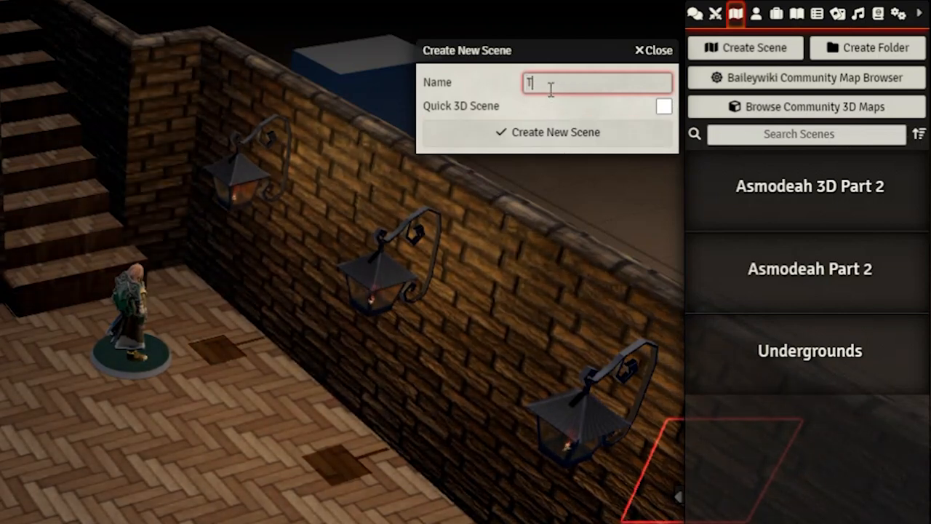
pyautogui.write('est Scene')
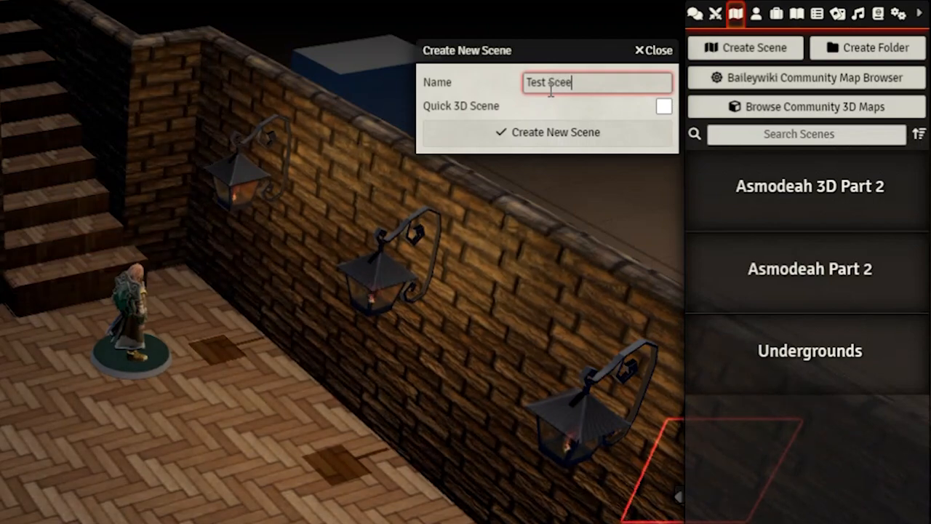
pyautogui.press('BackSpace')
pyautogui.write('ne')
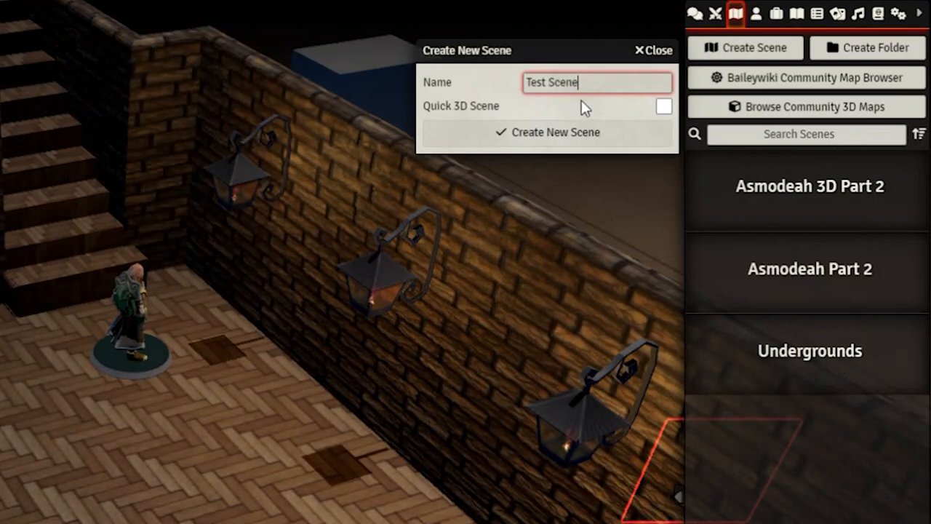
pyautogui.click(553, 137)
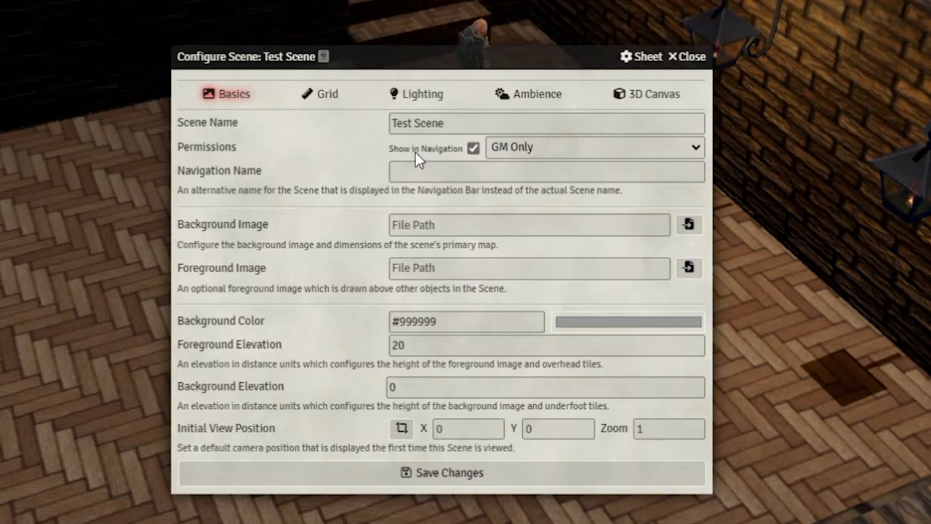
# Set Test Scene's grid size to 150 pixels and its image dimensions to 2400 wide by 1800 high
pyautogui.click(321, 106)
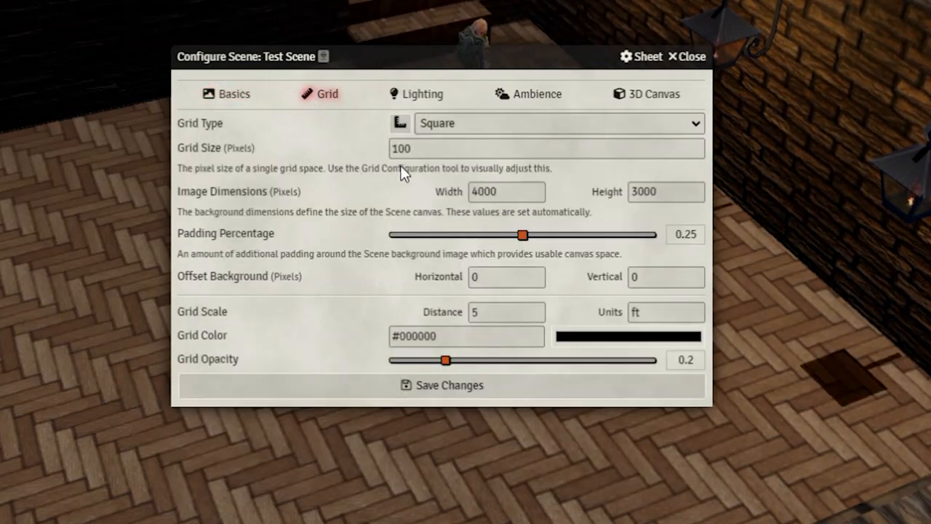
pyautogui.moveTo(427, 148); pyautogui.dragTo(383, 145)
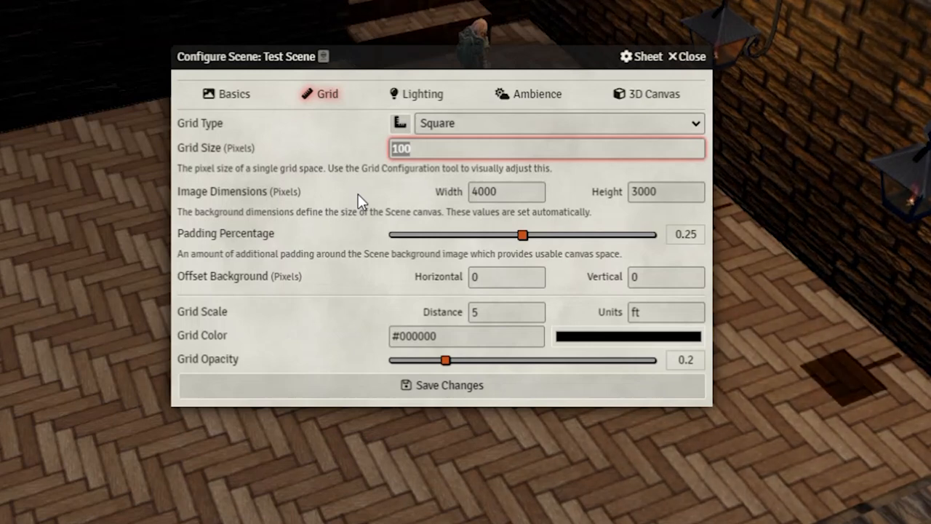
pyautogui.write('150')
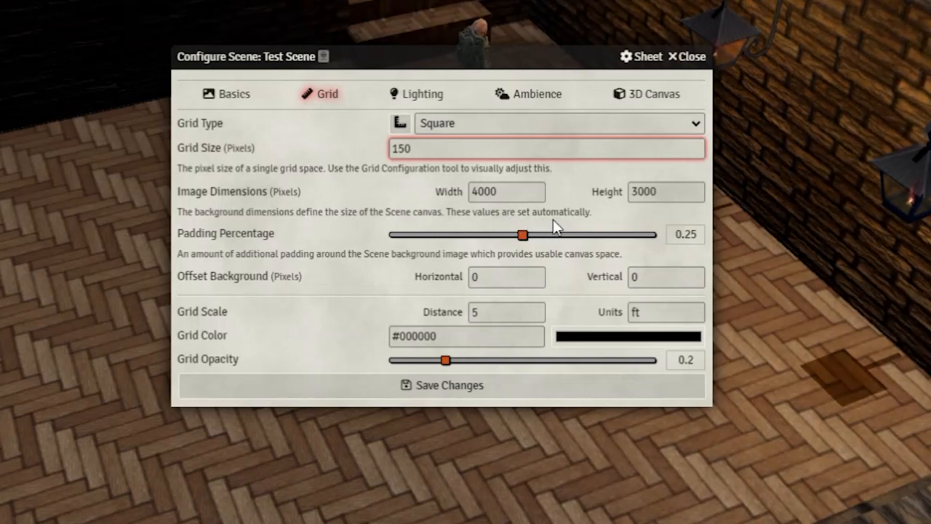
pyautogui.doubleClick(511, 192)
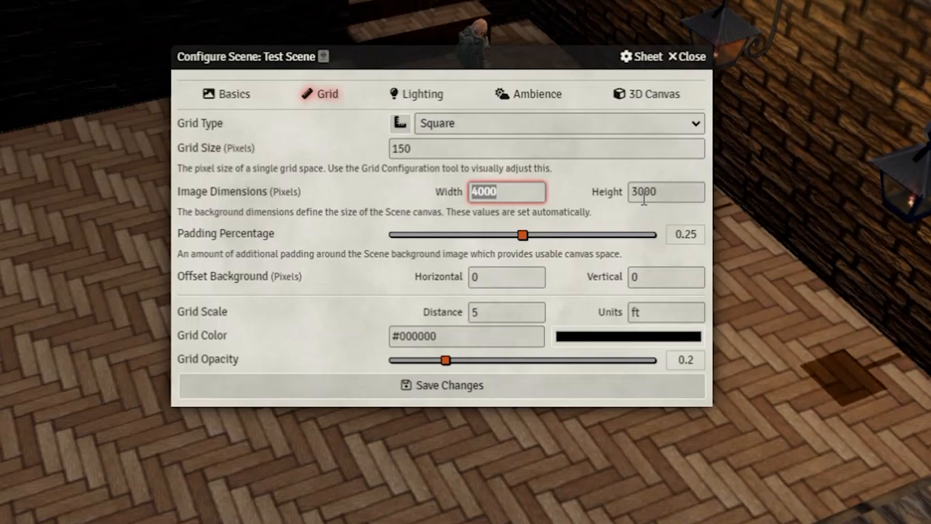
pyautogui.write('240')
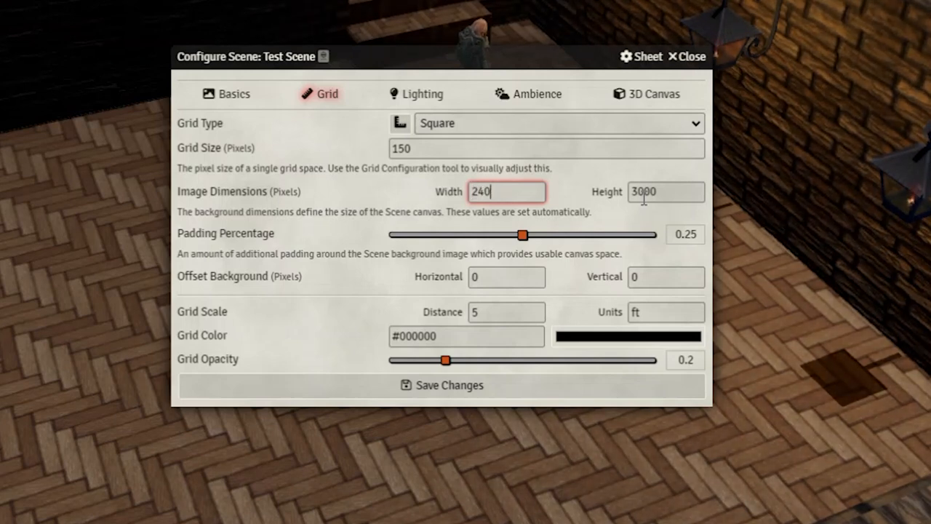
pyautogui.write('0')
pyautogui.press('Tab')
pyautogui.write('1800')
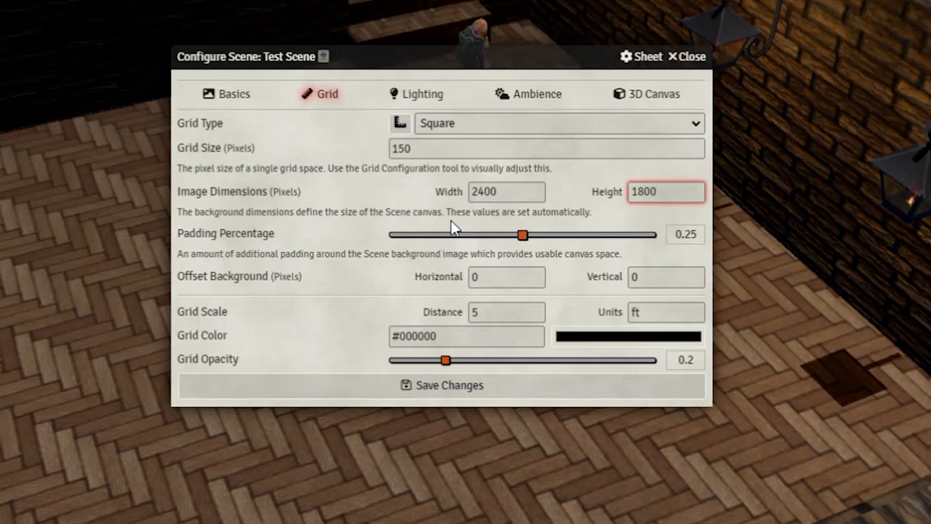
# In the scene's 3D Canvas settings, enable 3D for players, 3D on load, and 3D geometry for sight calculations
pyautogui.click(232, 97)
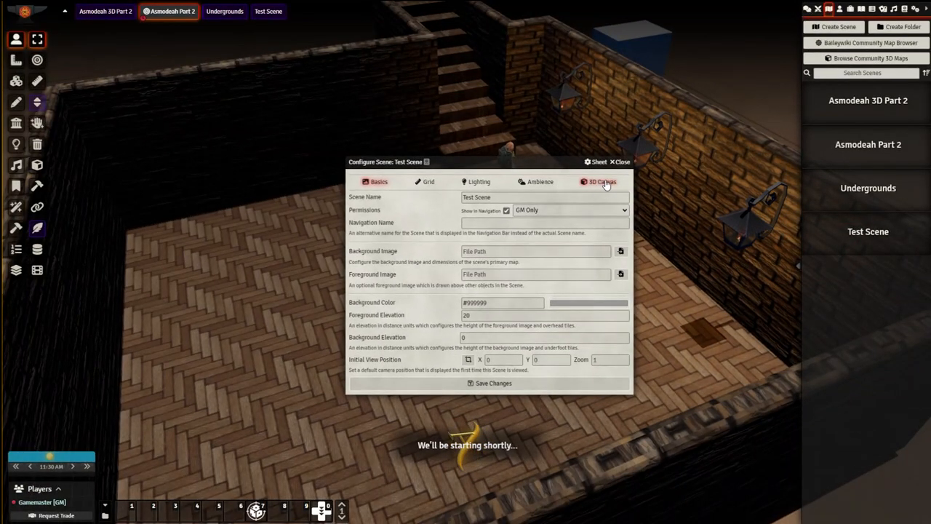
pyautogui.click(604, 181)
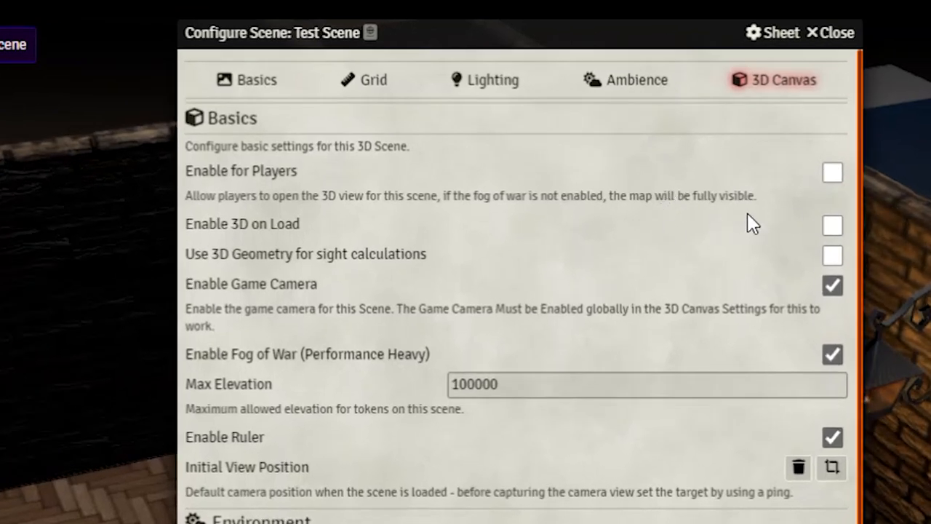
pyautogui.click(833, 173)
pyautogui.click(836, 227)
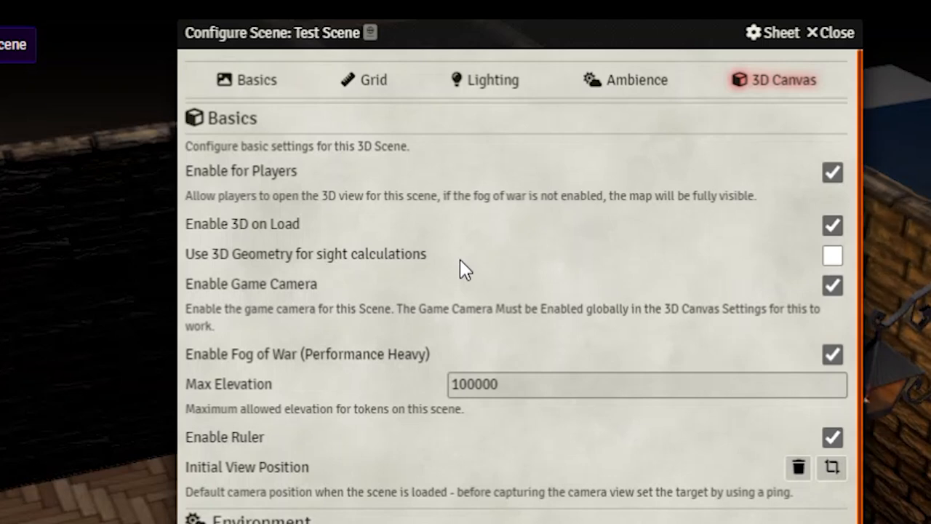
pyautogui.click(832, 256)
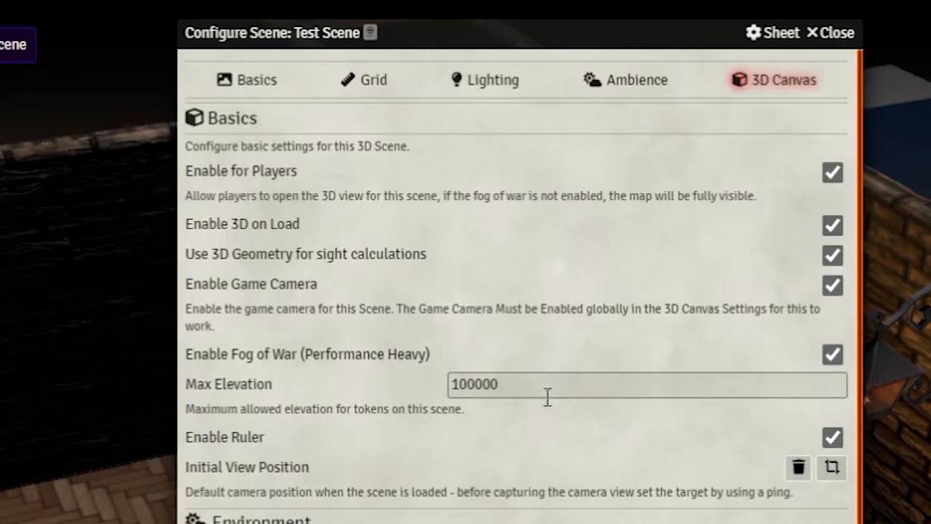
pyautogui.click(831, 249)
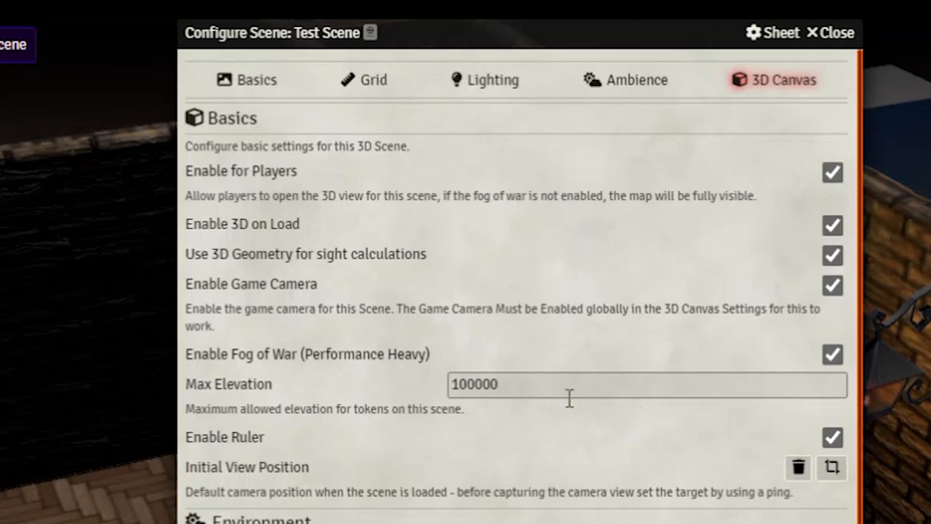
# Set Test Scene's maximum token elevation to 10
pyautogui.moveTo(540, 386); pyautogui.dragTo(360, 387)
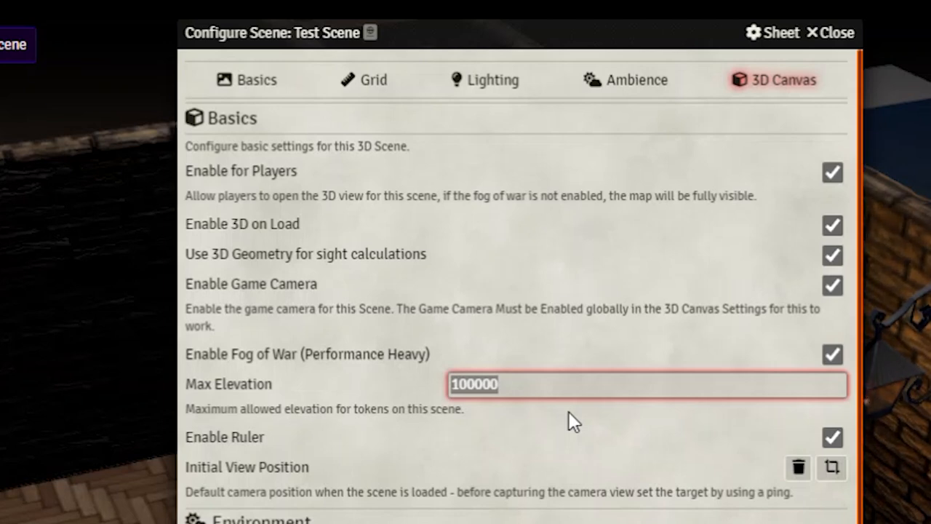
pyautogui.write('1')
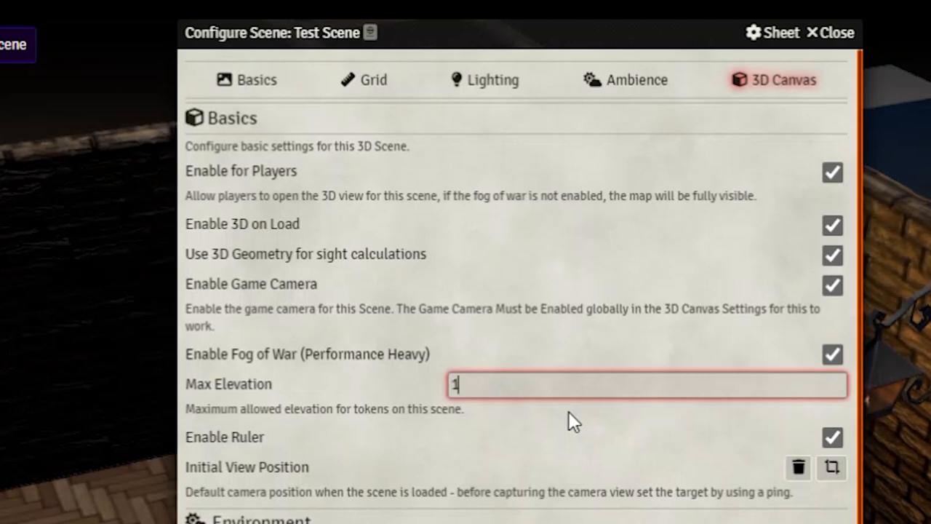
pyautogui.write('0')
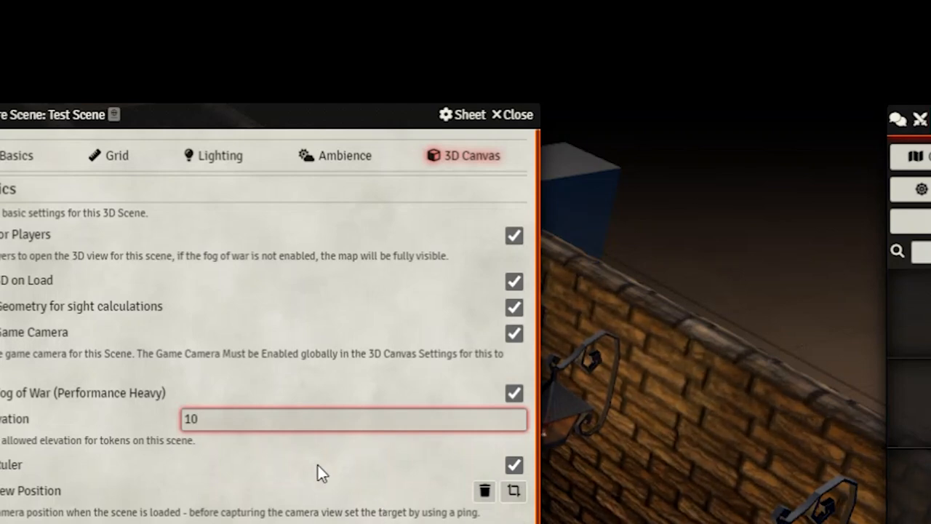
pyautogui.moveTo(226, 421); pyautogui.dragTo(182, 425)
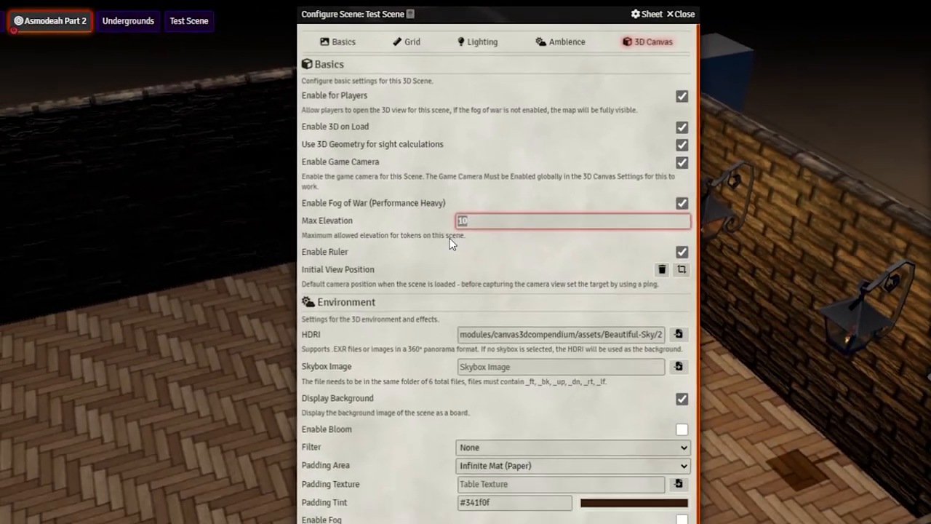
# Save the scene configuration, accepting the changed scene dimensions, and open Test Scene
pyautogui.scroll(-5, 438, 411)
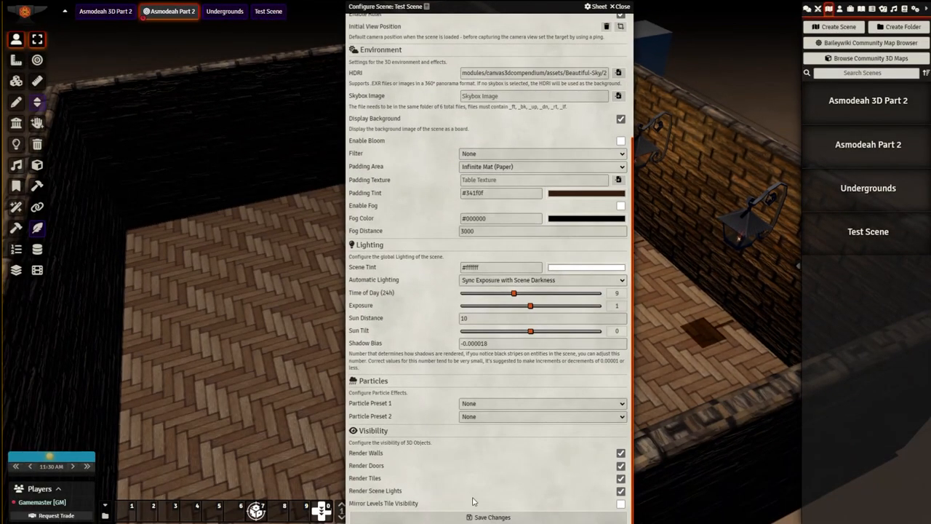
pyautogui.click(492, 517)
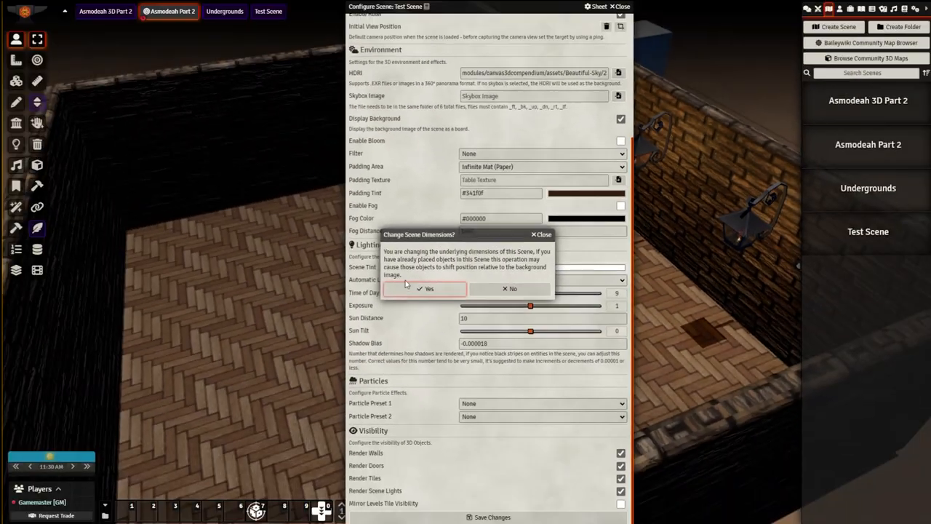
pyautogui.click(430, 289)
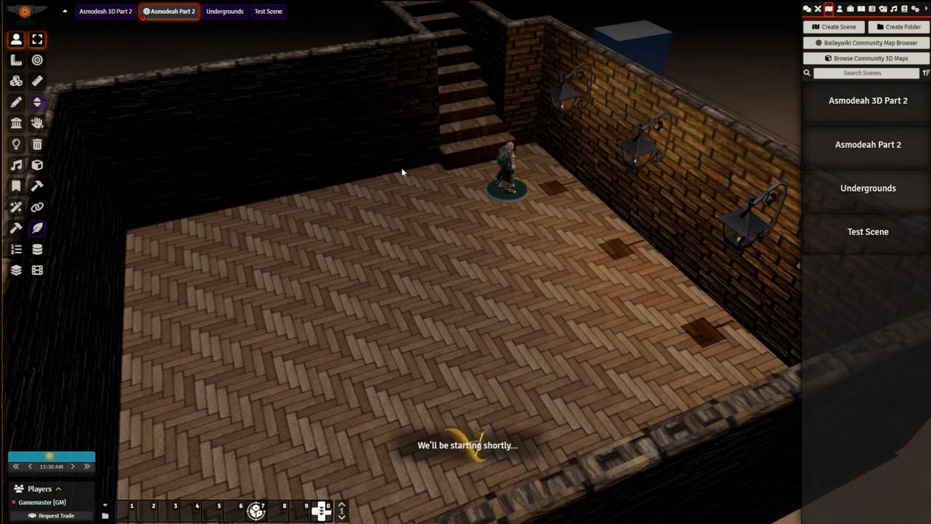
pyautogui.click(269, 11)
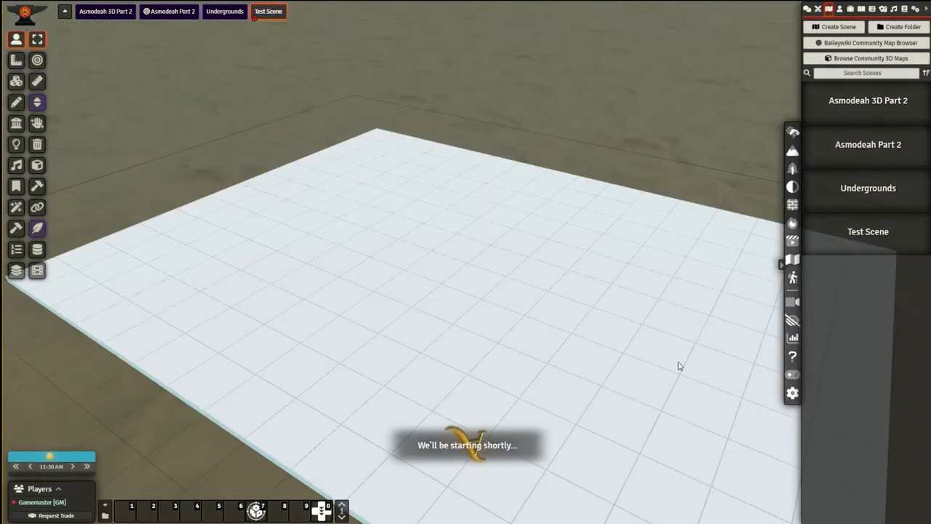
pyautogui.moveTo(677, 363); pyautogui.dragTo(657, 313, button='right')
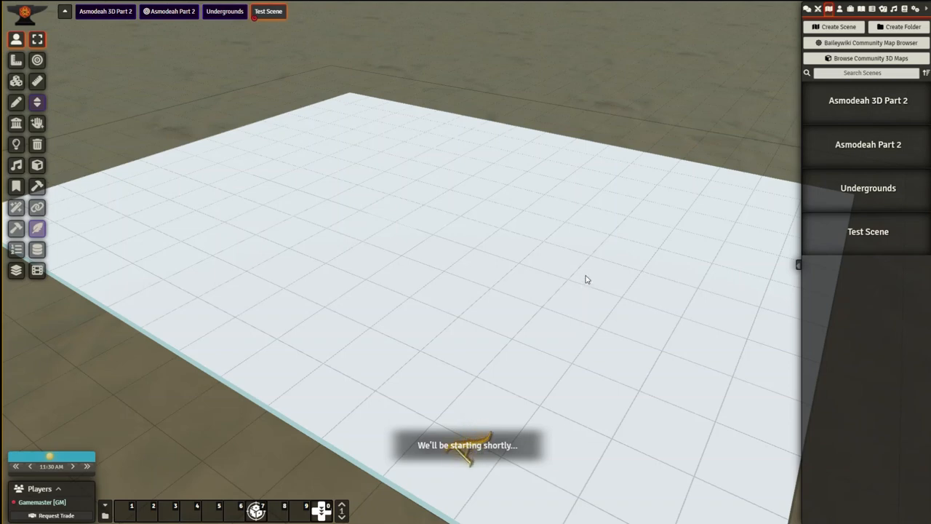
# Review the 3D Canvas module's game settings, including its camera and graphics options, and close them without changes
pyautogui.click(915, 9)
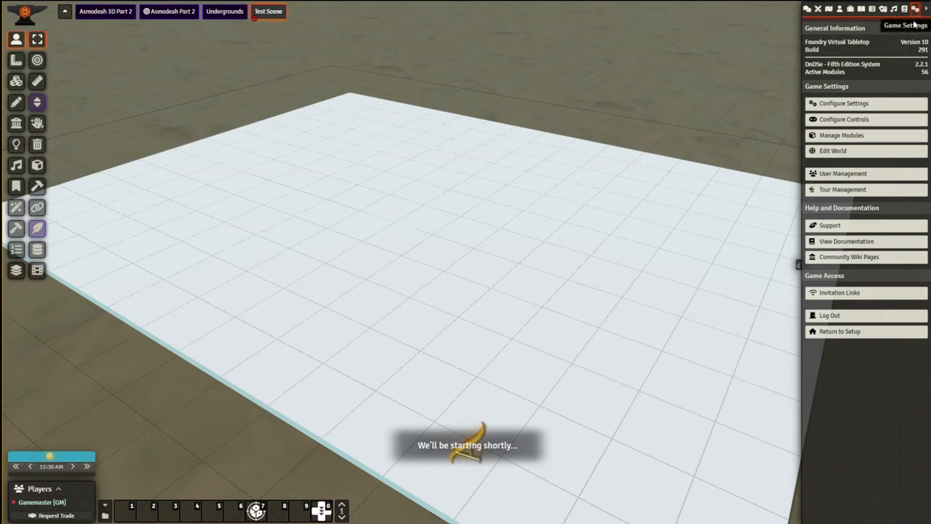
pyautogui.click(868, 104)
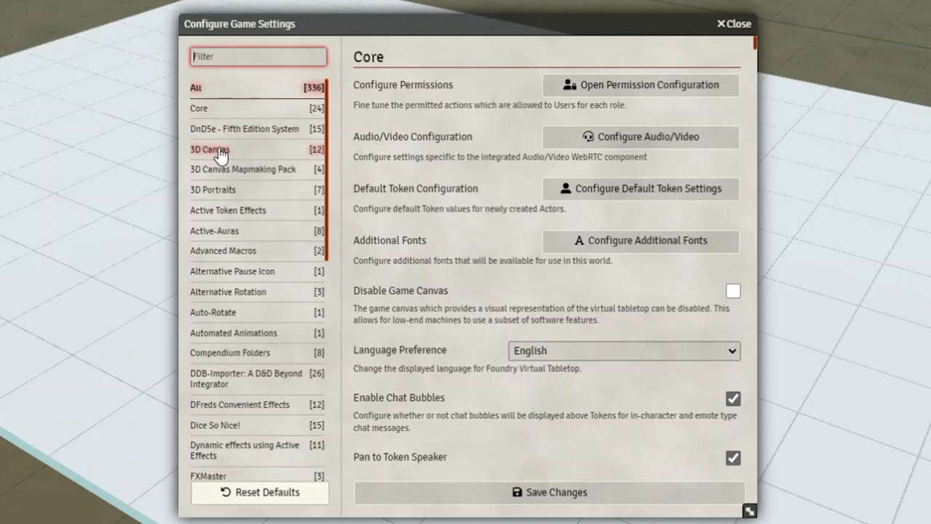
pyautogui.click(217, 150)
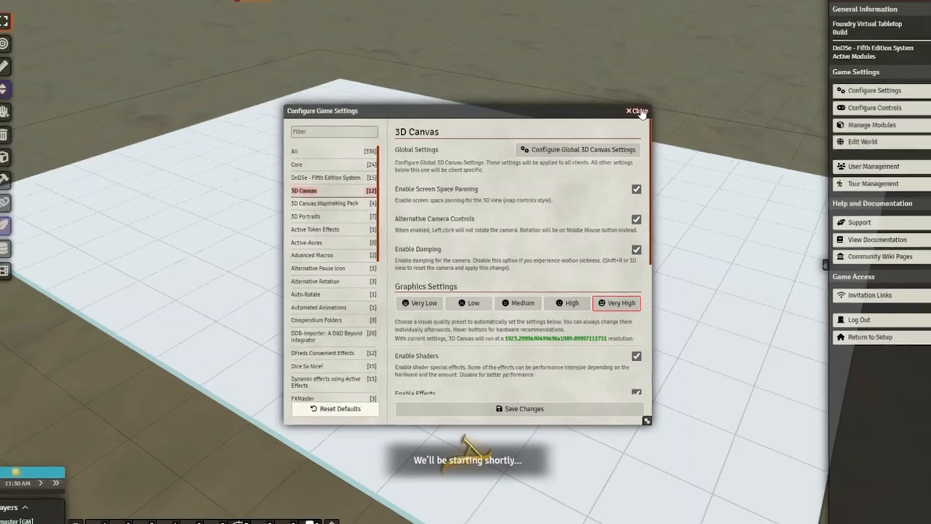
pyautogui.click(638, 111)
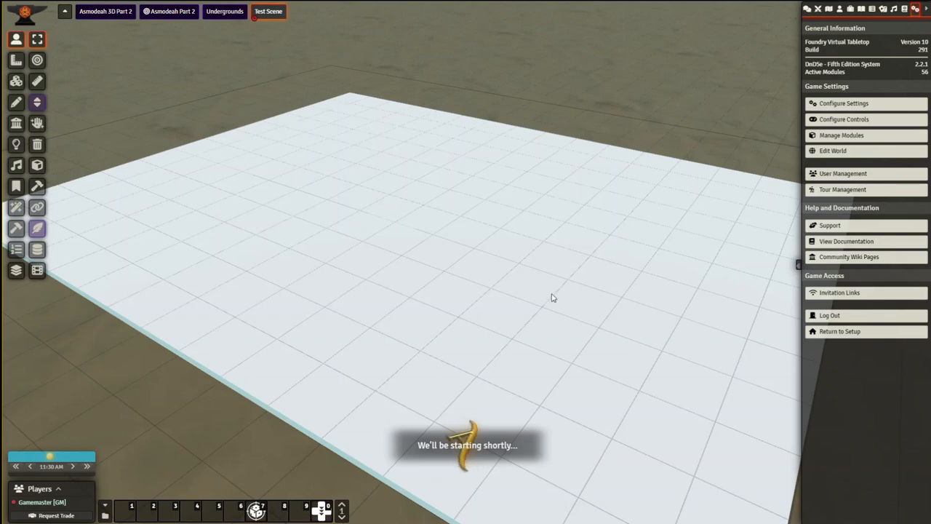
# Try out camera panning, rotation and zoom over Test Scene's empty grid, including a near top-down view
pyautogui.moveTo(547, 250); pyautogui.dragTo(518, 315, button='right')
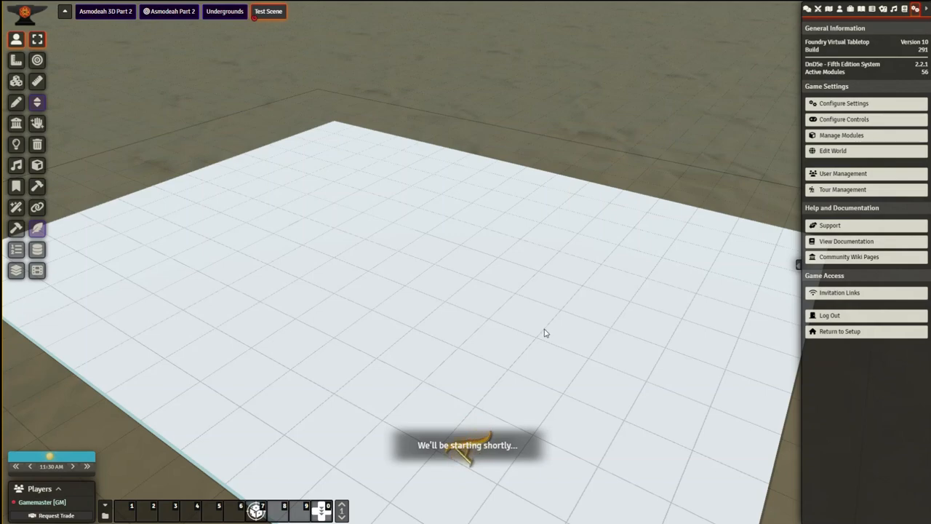
pyautogui.moveTo(548, 334); pyautogui.dragTo(465, 377)
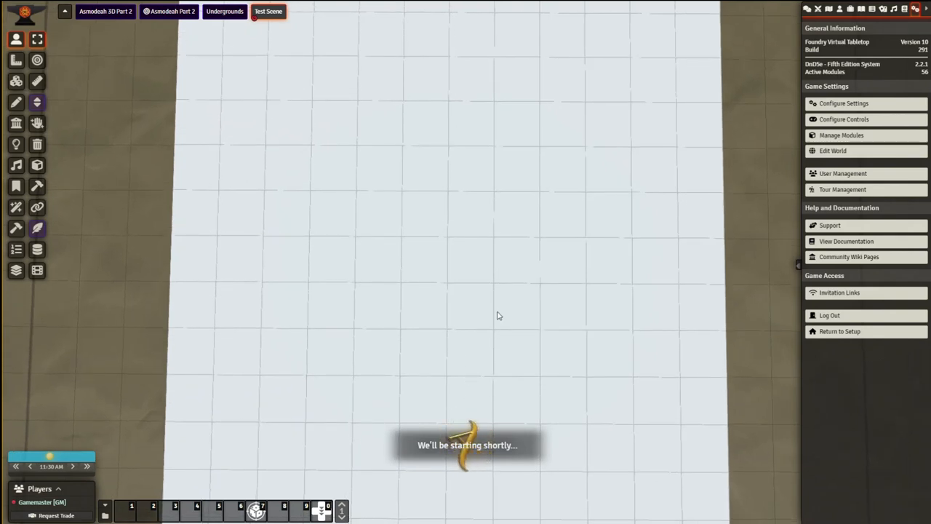
pyautogui.scroll(3, 499, 315)
pyautogui.scroll(3, 498, 316)
pyautogui.scroll(-7, 499, 316)
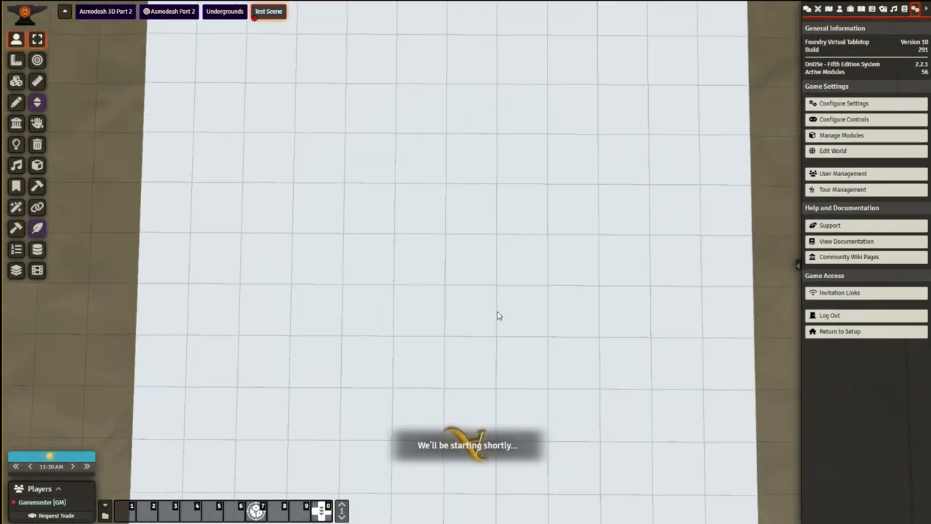
pyautogui.scroll(5, 498, 316)
pyautogui.scroll(-5, 496, 319)
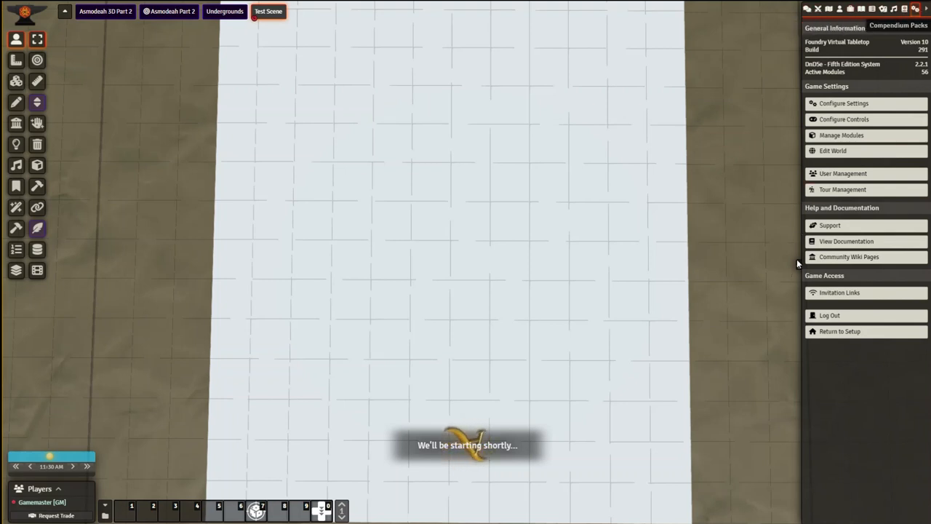
# Collapse the game sidebar and reveal the 3D Canvas tools
pyautogui.click(925, 12)
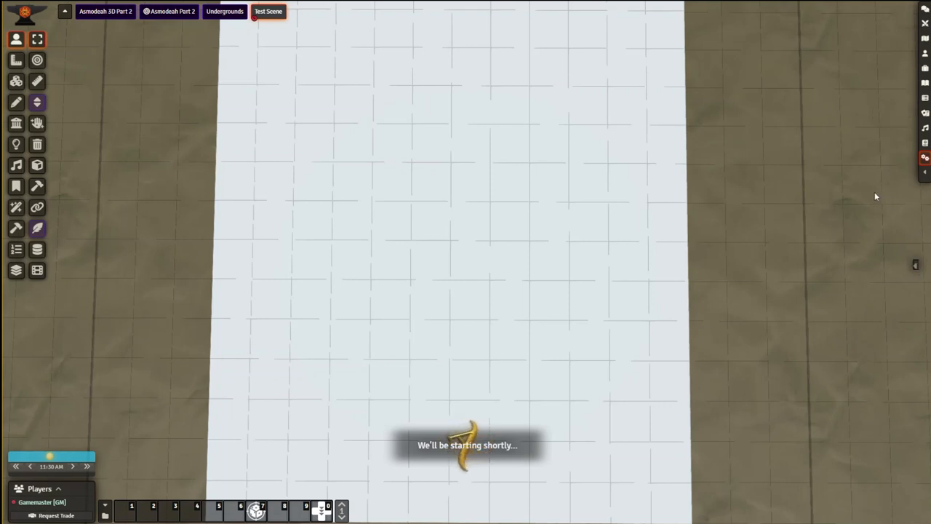
pyautogui.click(924, 174)
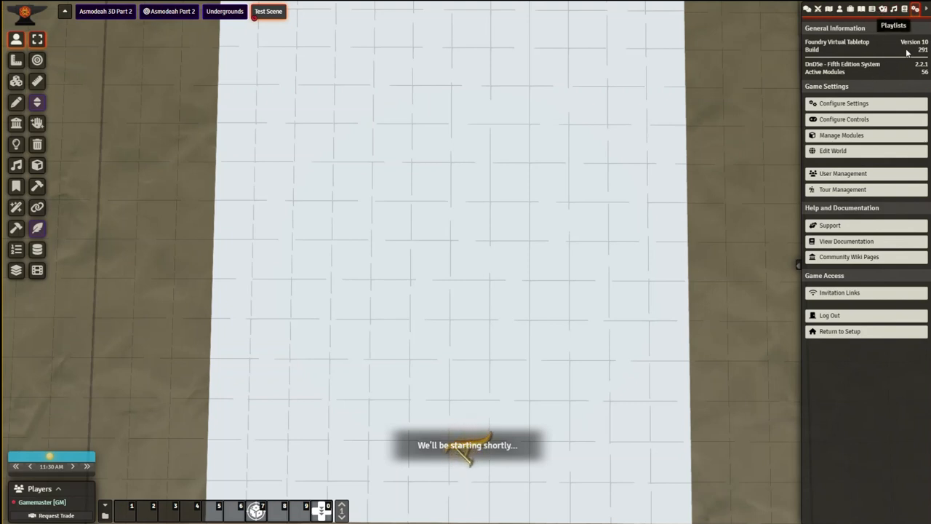
pyautogui.click(926, 9)
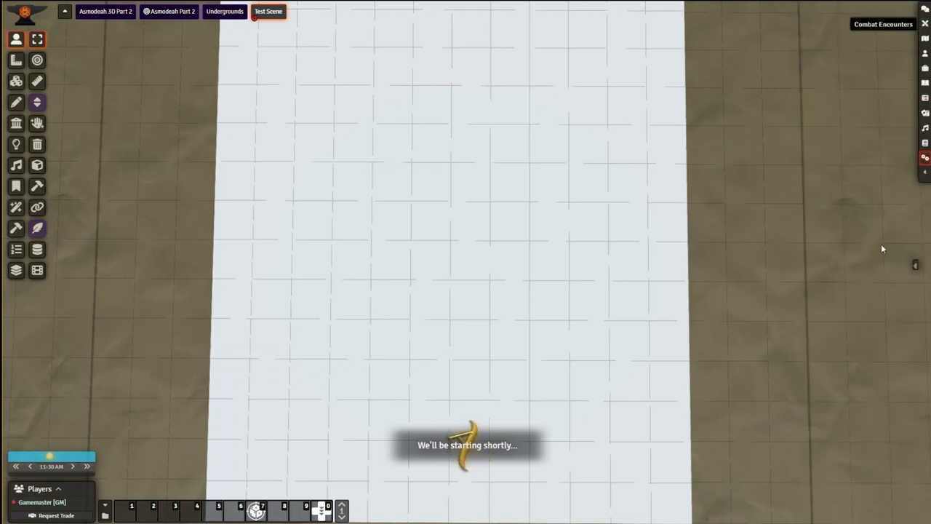
pyautogui.click(916, 266)
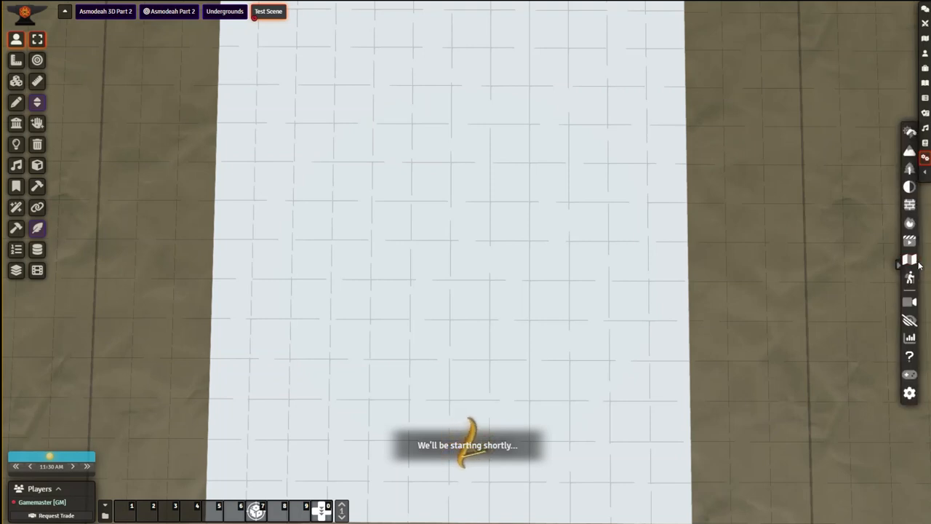
# Review the reference of camera and token controls and close it
pyautogui.click(909, 358)
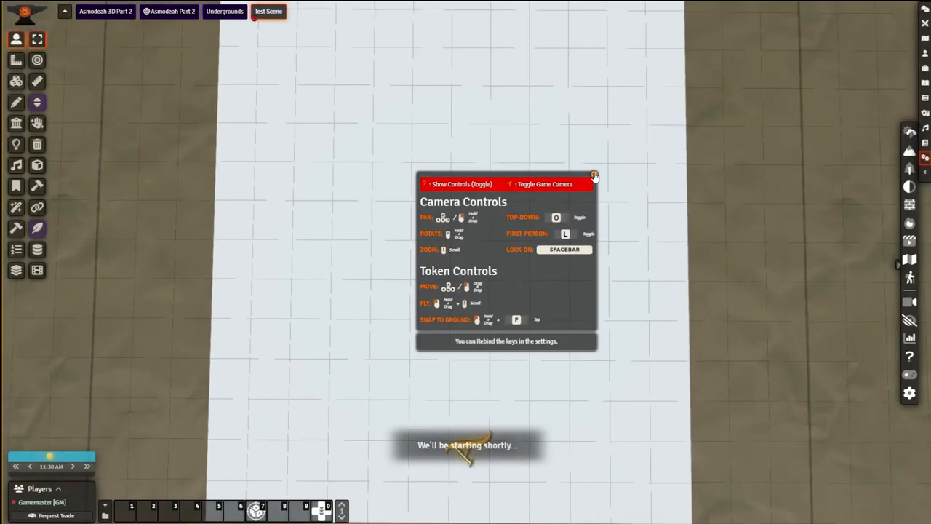
pyautogui.click(594, 177)
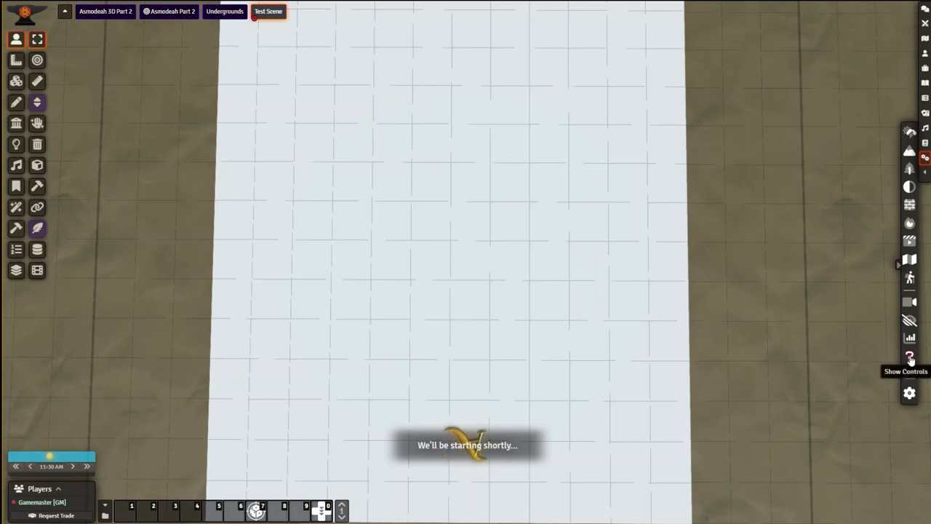
pyautogui.click(910, 357)
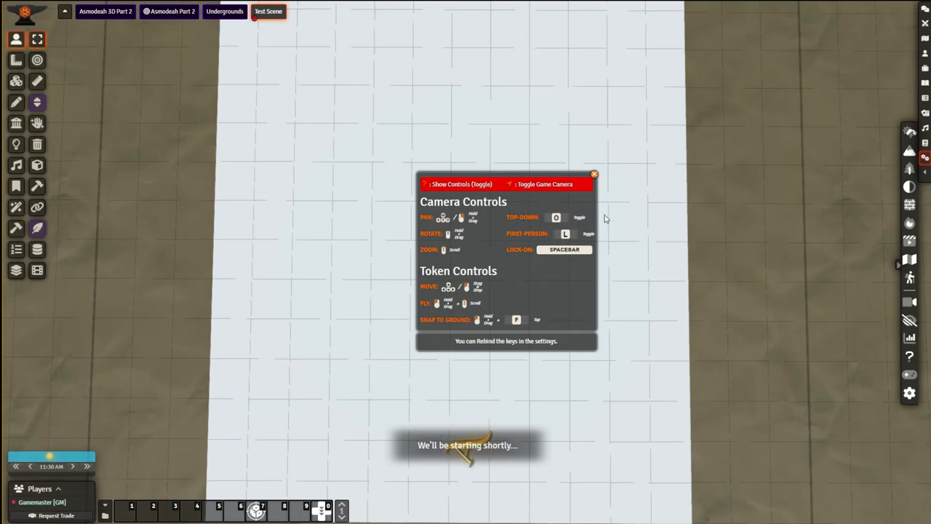
pyautogui.click(594, 177)
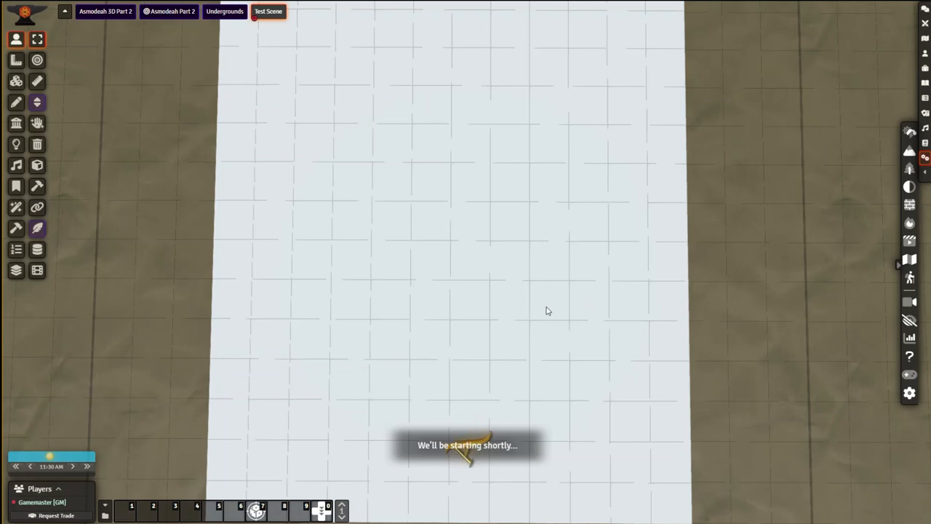
# Build a square room about six by six grid squares with the Interior (Elegant) theme, thickness 10 and height 375
pyautogui.moveTo(541, 322); pyautogui.dragTo(585, 396, button='right')
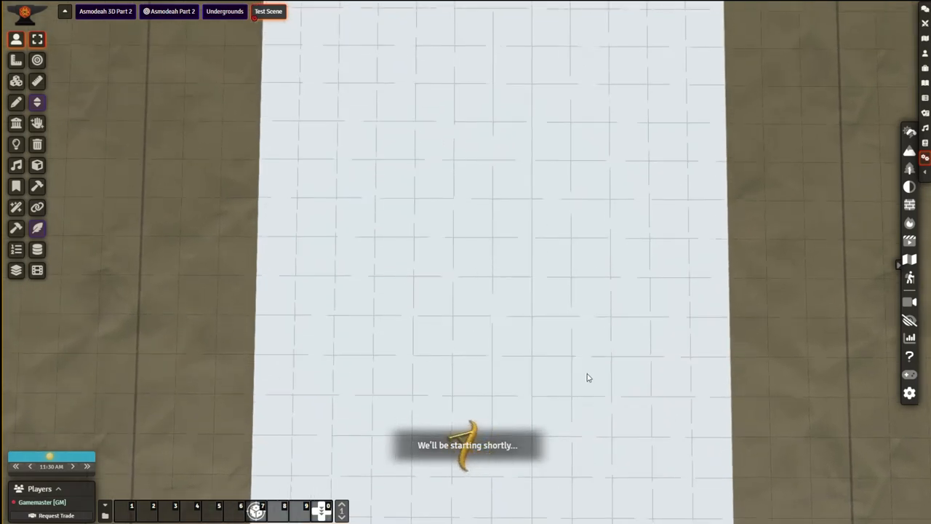
pyautogui.moveTo(593, 355); pyautogui.dragTo(595, 342, button='right')
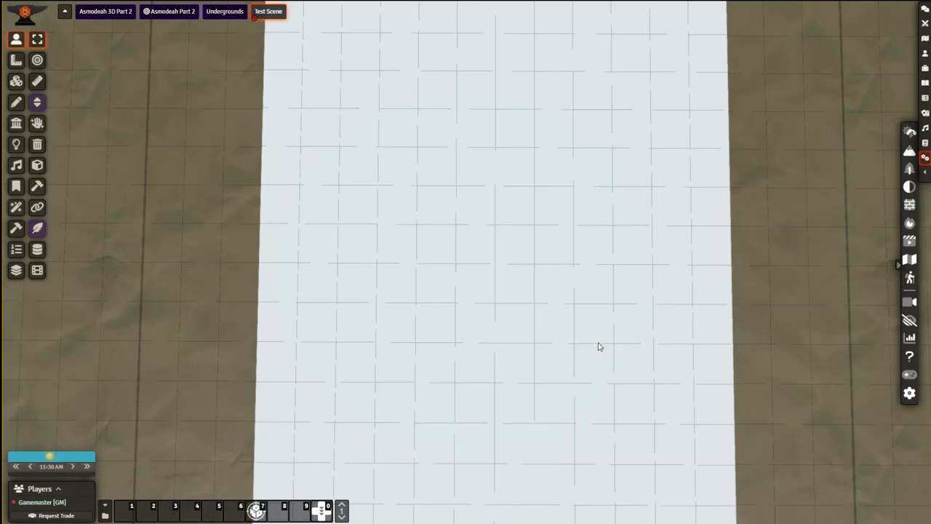
pyautogui.moveTo(599, 347); pyautogui.dragTo(599, 303, button='right')
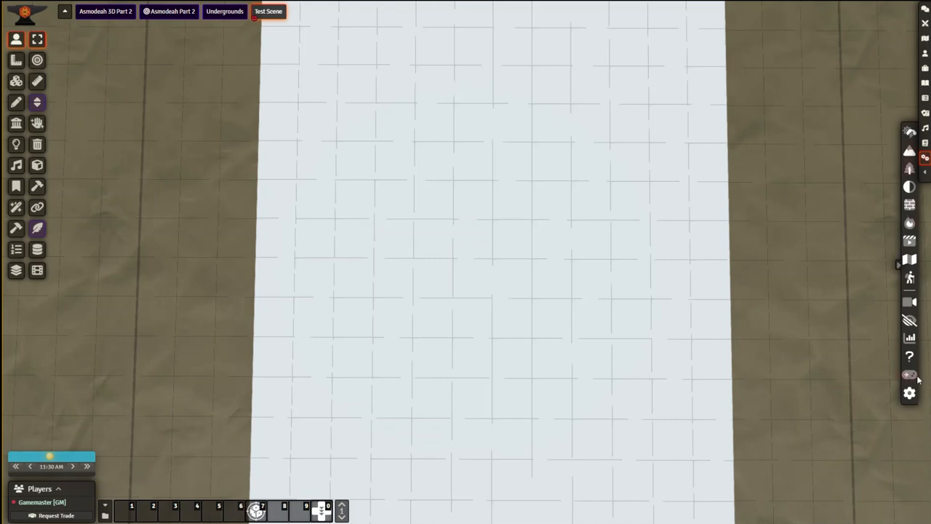
pyautogui.click(910, 206)
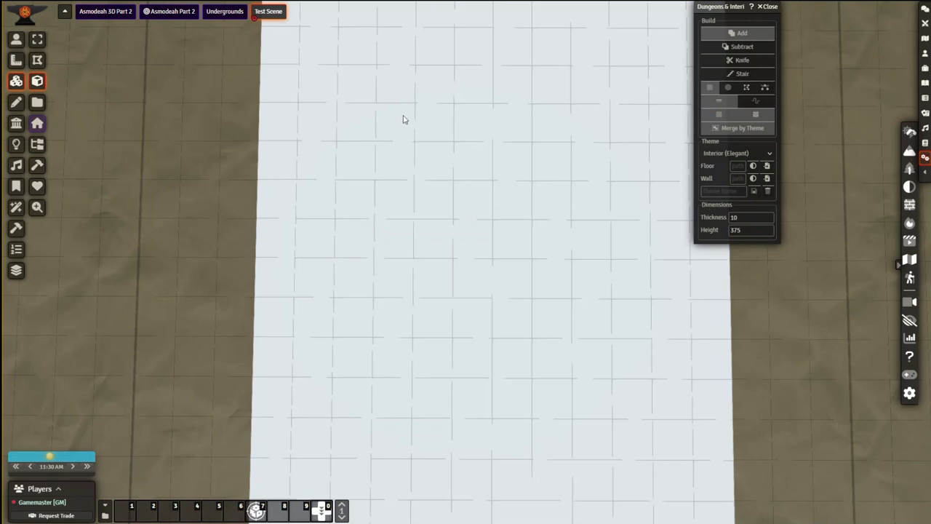
pyautogui.moveTo(395, 103); pyautogui.dragTo(621, 339)
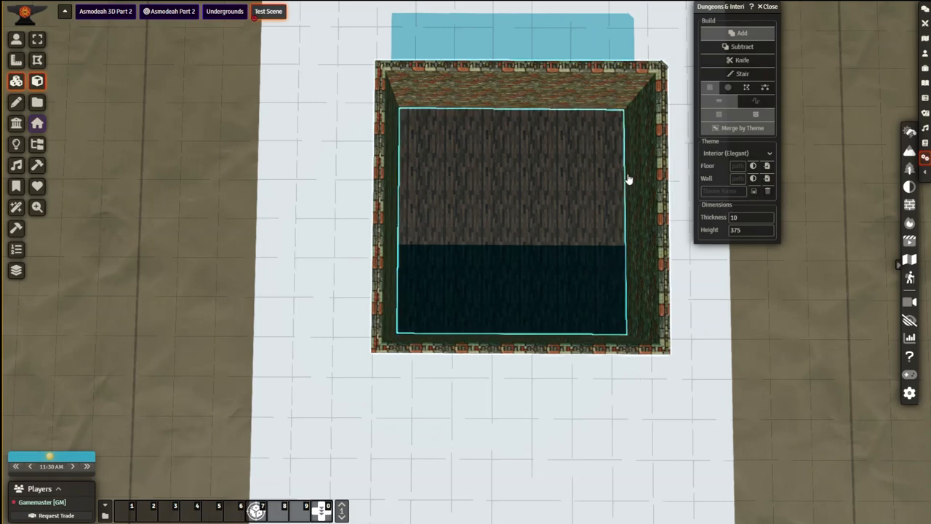
# Switch to the token controls and inspect the new room's walls and floor from an angle and up close
pyautogui.click(17, 41)
pyautogui.moveTo(554, 235); pyautogui.dragTo(585, 185)
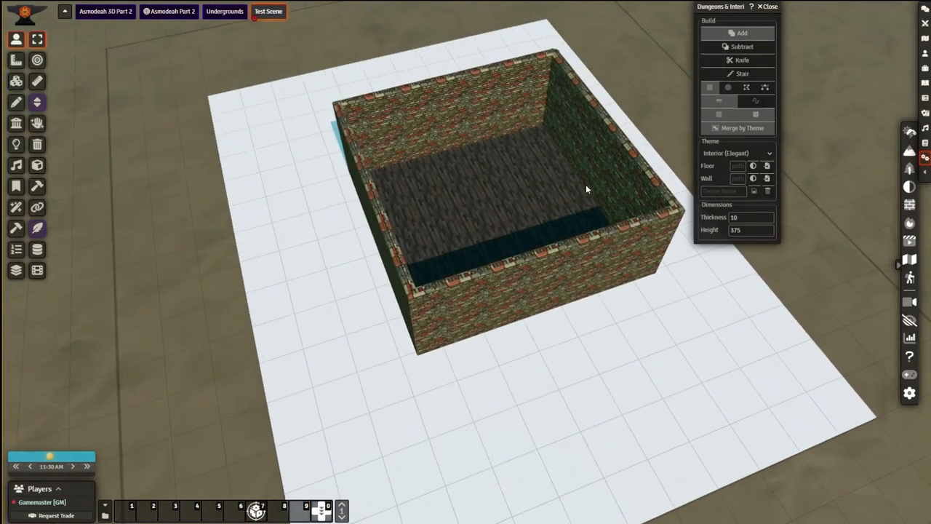
pyautogui.scroll(5, 536, 210)
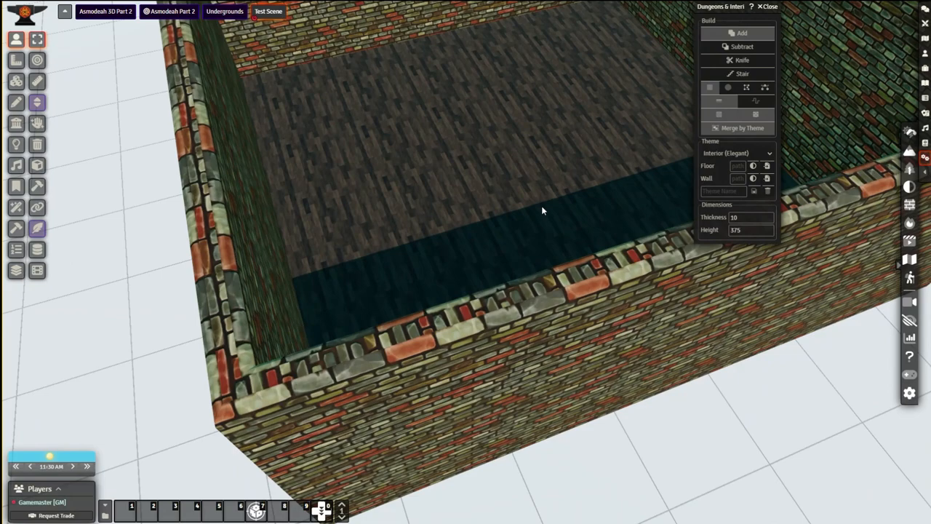
pyautogui.moveTo(541, 210); pyautogui.dragTo(555, 307, button='right')
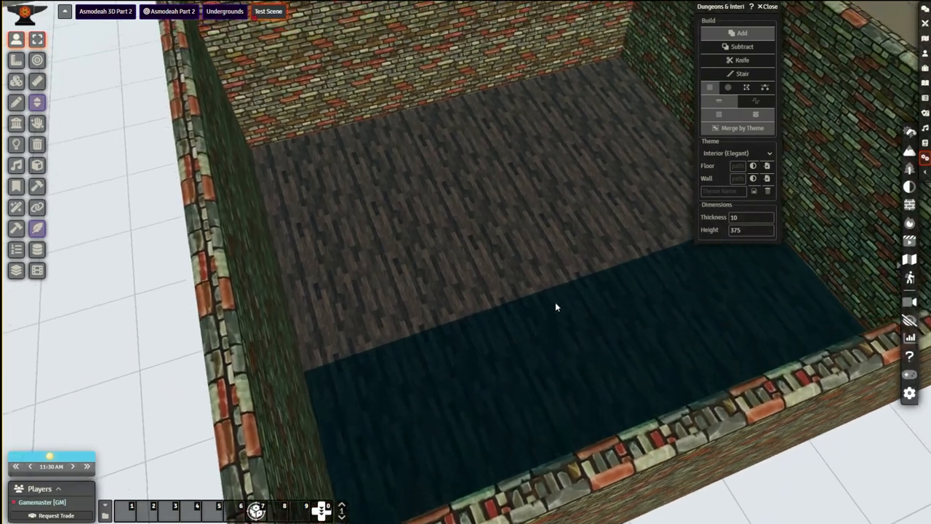
pyautogui.scroll(5, 562, 297)
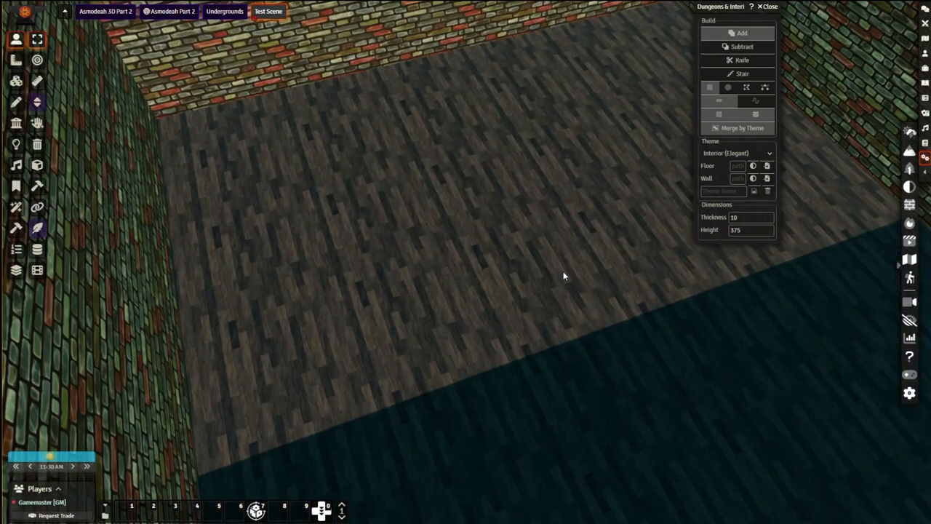
pyautogui.moveTo(557, 251); pyautogui.dragTo(545, 272)
pyautogui.moveTo(539, 177); pyautogui.dragTo(545, 330, button='right')
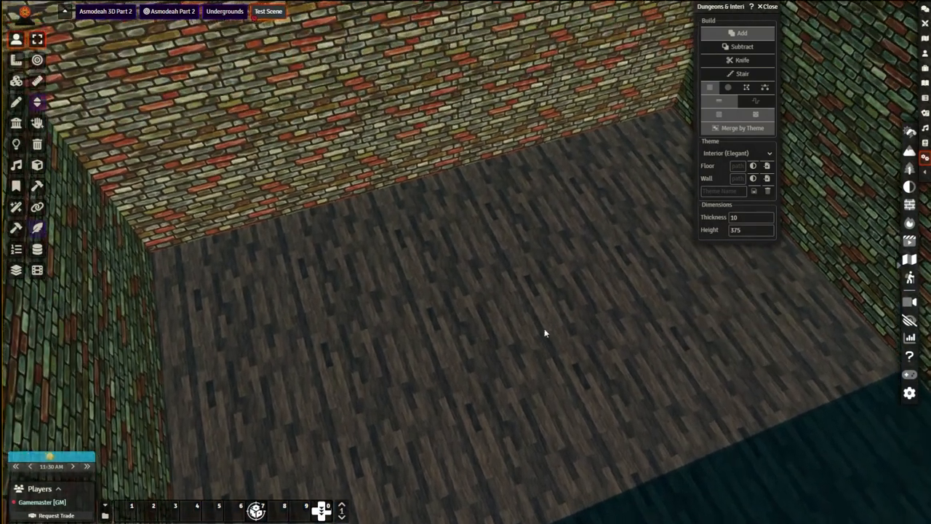
# Select the whole Interior (Elegant) room with the tile selection tool and delete it from the scene
pyautogui.moveTo(544, 329); pyautogui.dragTo(501, 105)
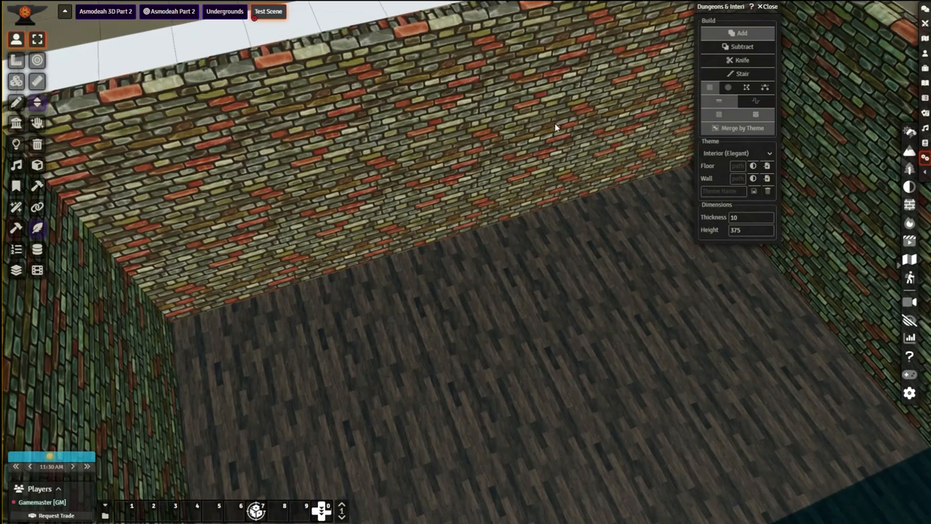
pyautogui.moveTo(629, 329); pyautogui.dragTo(607, 266)
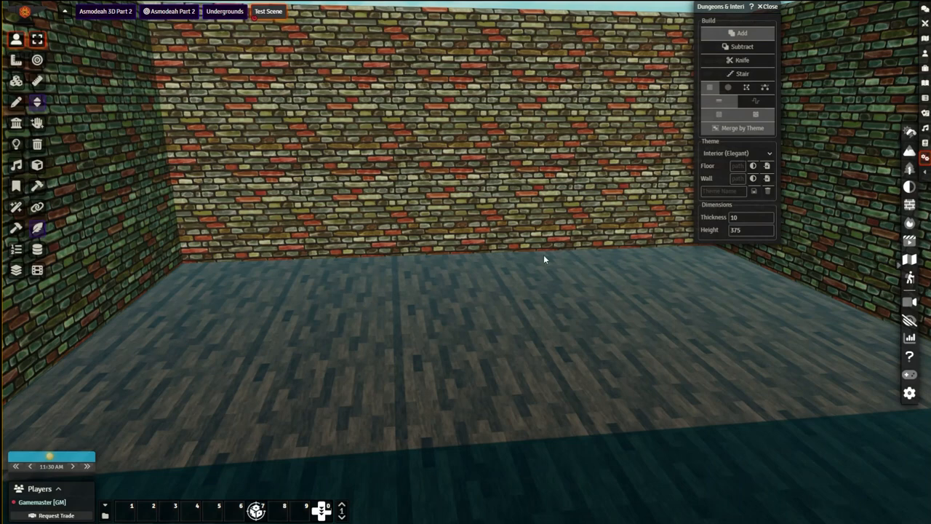
pyautogui.moveTo(517, 282); pyautogui.dragTo(506, 424)
pyautogui.scroll(-10, 509, 399)
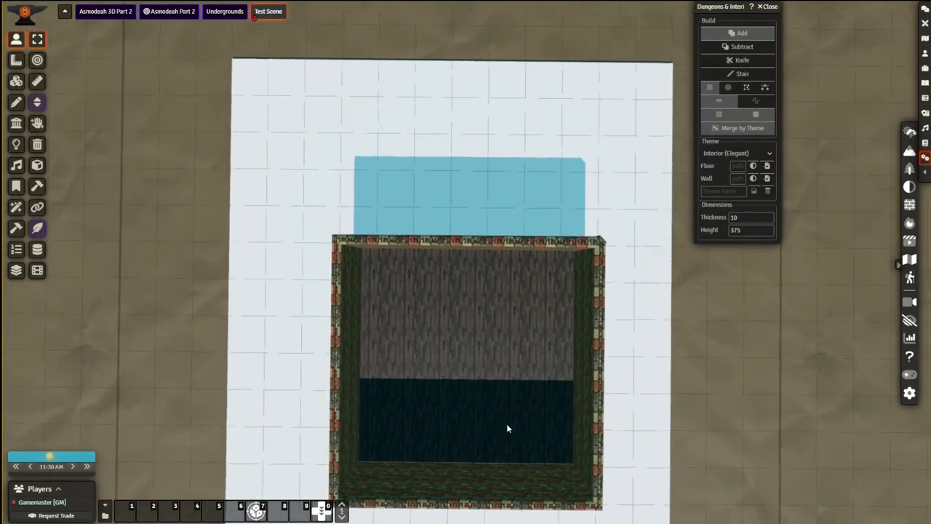
pyautogui.moveTo(507, 428); pyautogui.dragTo(521, 345, button='right')
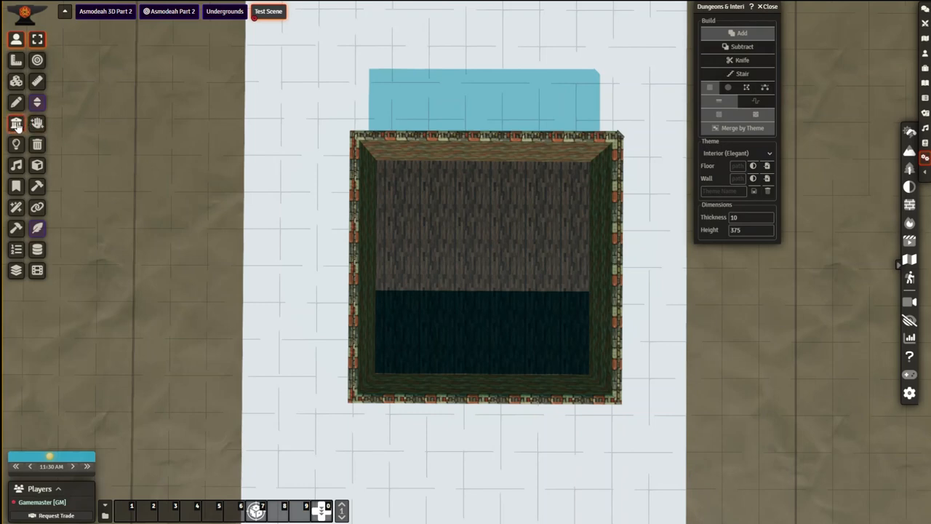
pyautogui.click(15, 81)
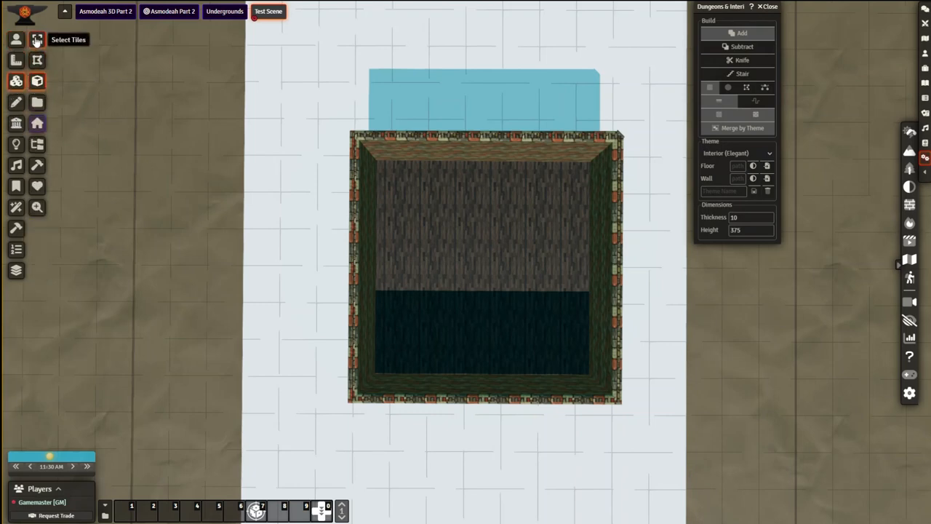
pyautogui.moveTo(313, 64); pyautogui.dragTo(664, 463)
pyautogui.press('Delete')
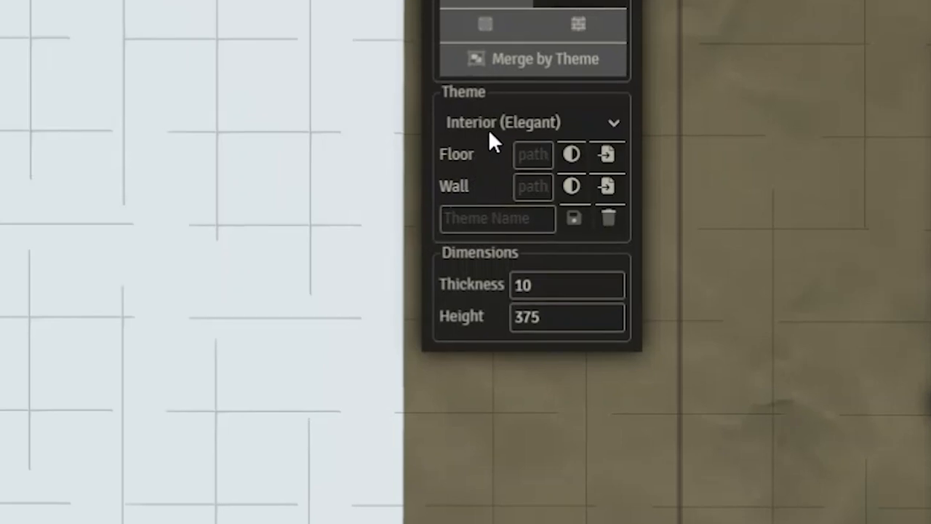
# Set the building theme for new rooms to Interior (Wooden)
pyautogui.click(519, 122)
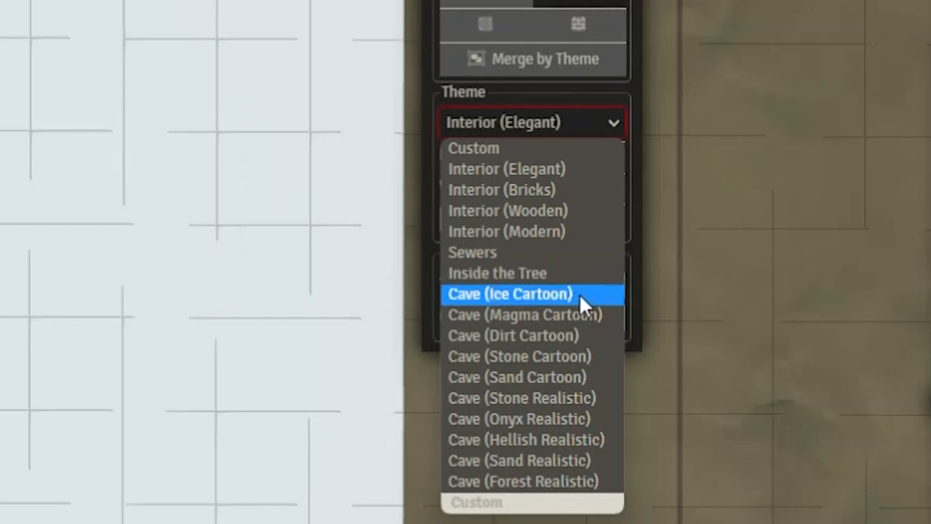
pyautogui.click(571, 209)
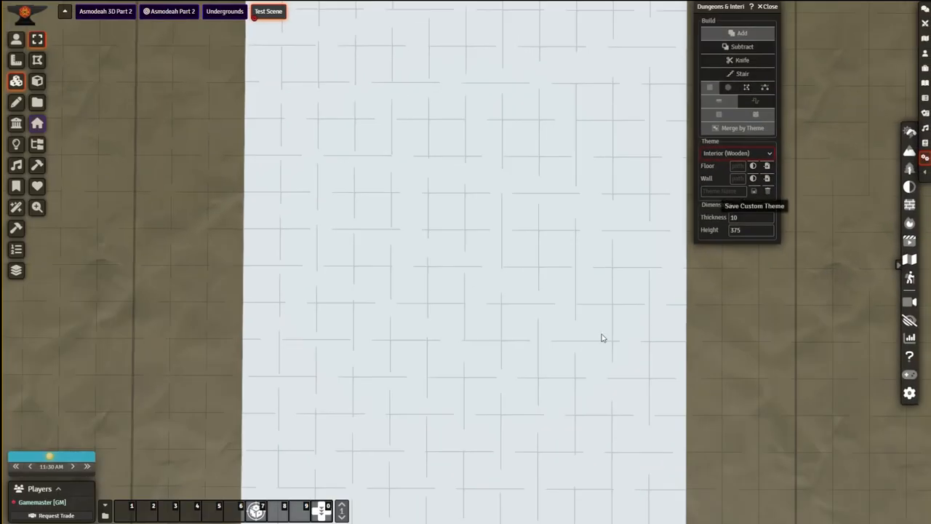
pyautogui.moveTo(591, 353); pyautogui.dragTo(676, 176, button='right')
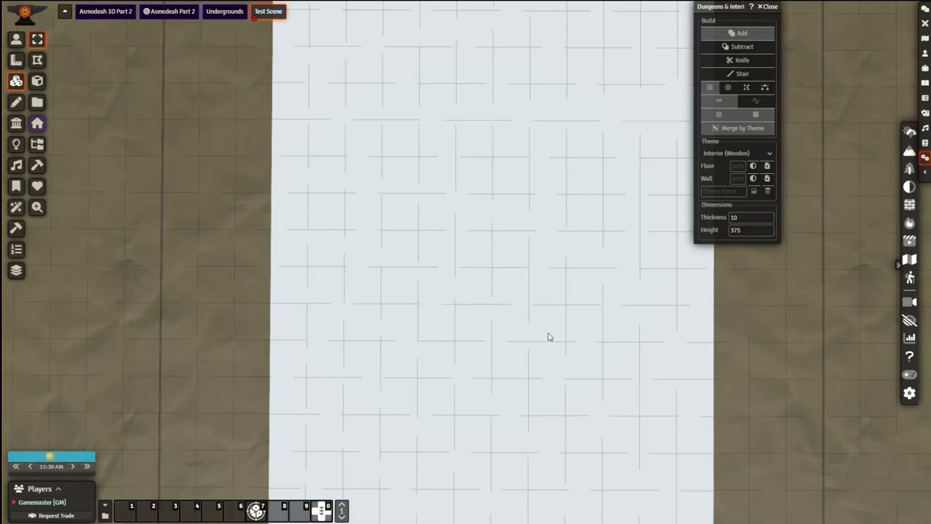
pyautogui.scroll(3, 549, 337)
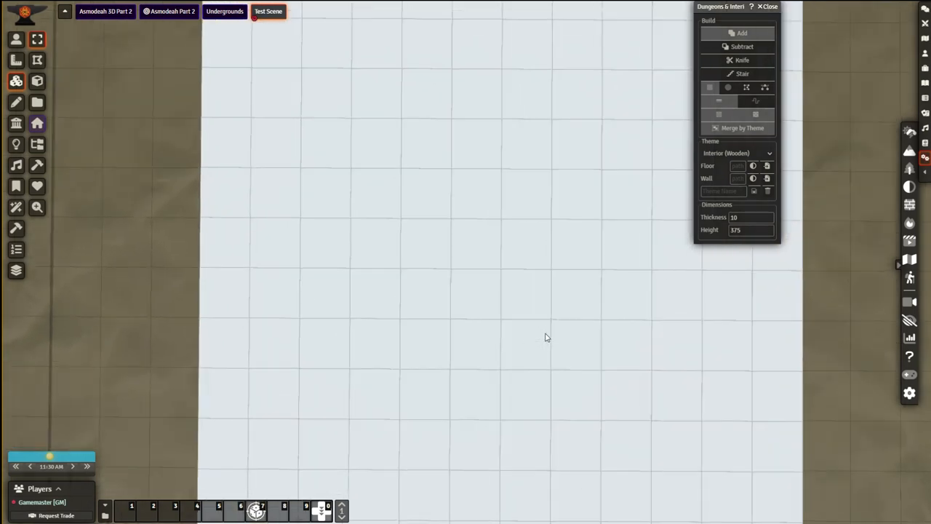
pyautogui.scroll(-1, 547, 336)
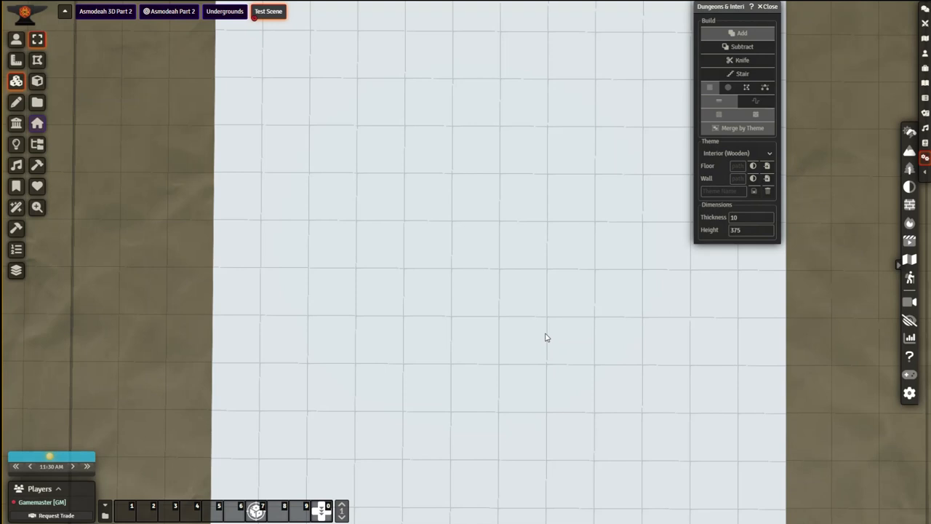
pyautogui.scroll(-1, 547, 337)
pyautogui.scroll(-1, 547, 337)
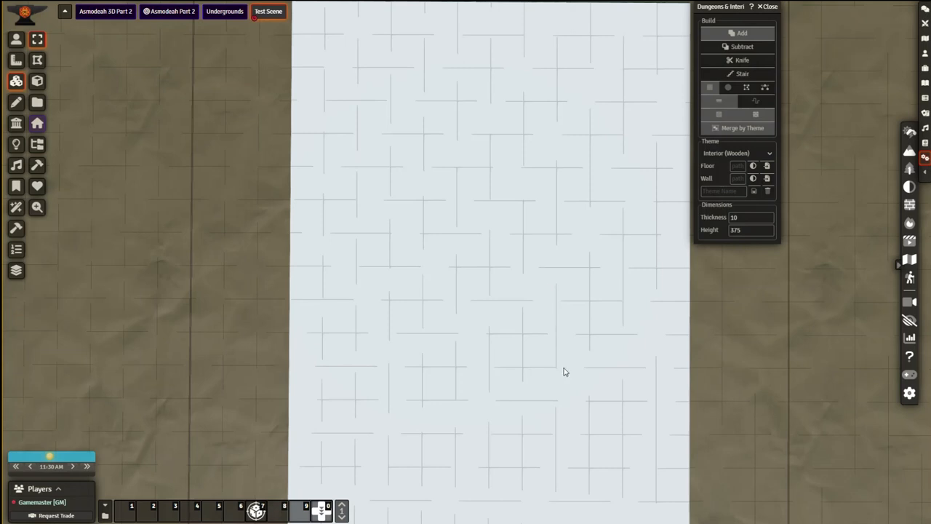
pyautogui.moveTo(567, 347); pyautogui.dragTo(564, 348, button='right')
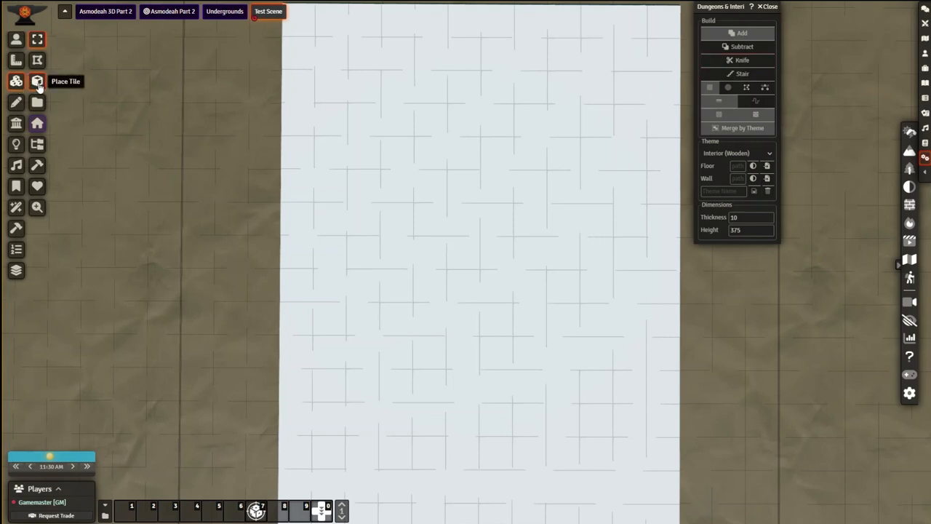
# Build a square wooden-theme room about eight by eight grid squares (40 ft) with thickness 10 and height 375
pyautogui.click(38, 83)
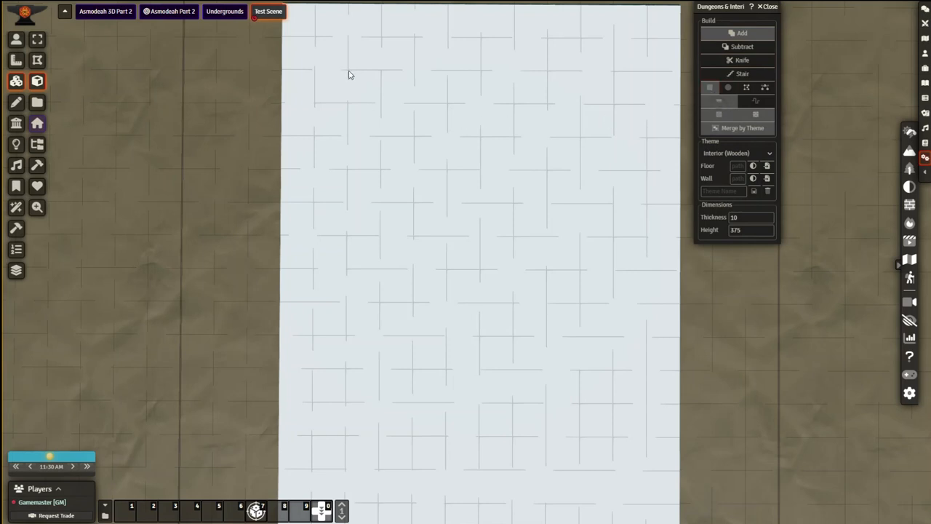
pyautogui.moveTo(349, 72); pyautogui.dragTo(635, 304)
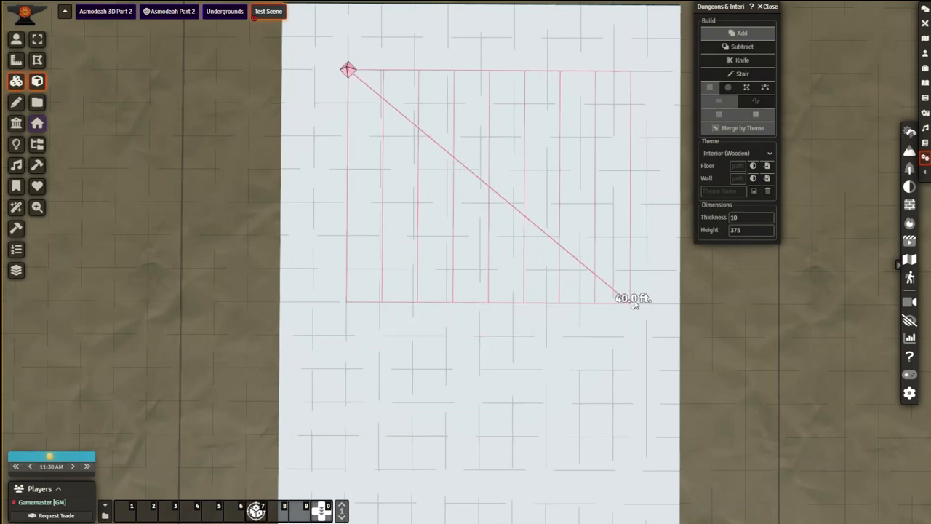
pyautogui.moveTo(635, 304); pyautogui.dragTo(606, 333)
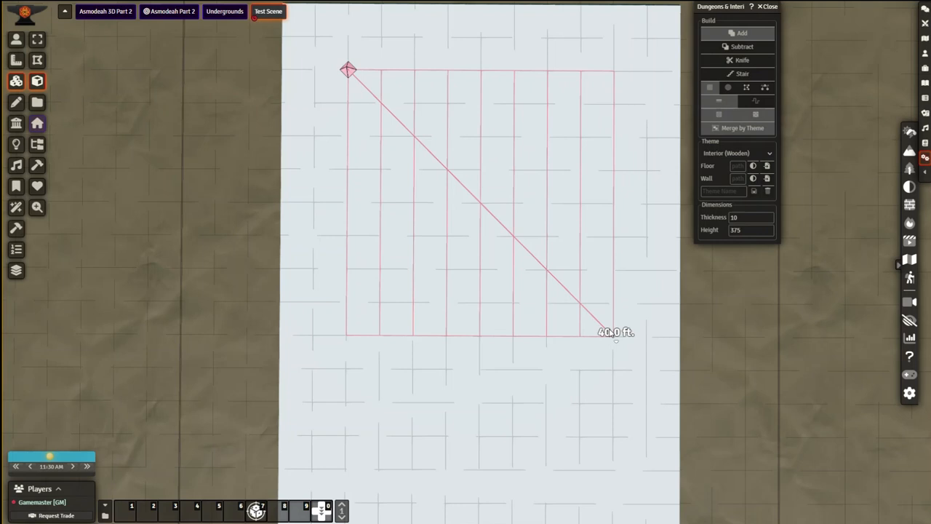
pyautogui.moveTo(609, 331); pyautogui.dragTo(611, 330)
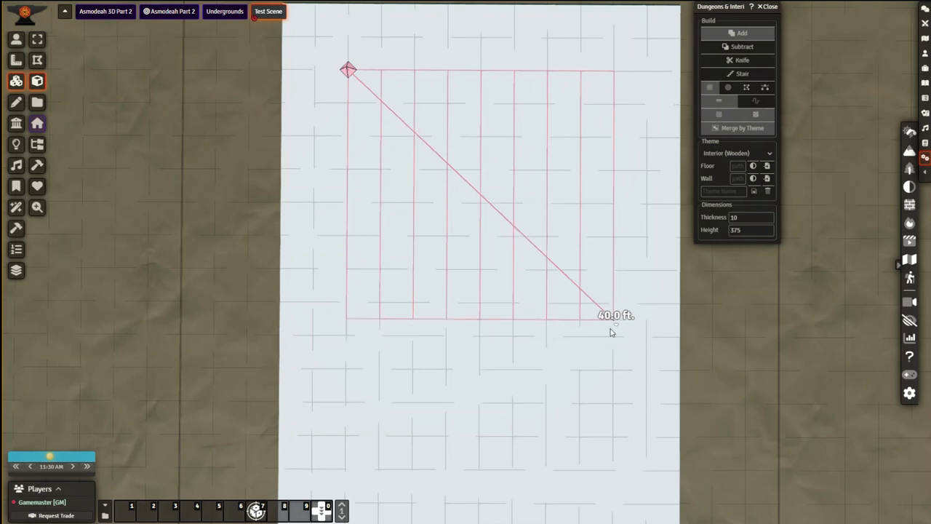
pyautogui.moveTo(611, 331)
pyautogui.mouseDown()
pyautogui.moveTo(614, 312)
pyautogui.moveTo(612, 340)
pyautogui.mouseUp()
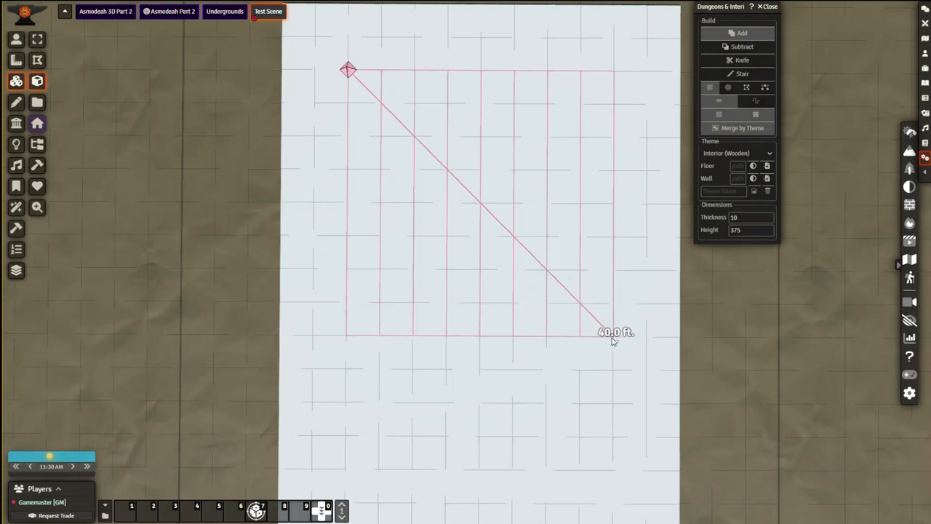
pyautogui.moveTo(613, 340); pyautogui.dragTo(612, 340)
pyautogui.moveTo(612, 340); pyautogui.dragTo(614, 338)
pyautogui.moveTo(613, 337); pyautogui.dragTo(616, 350)
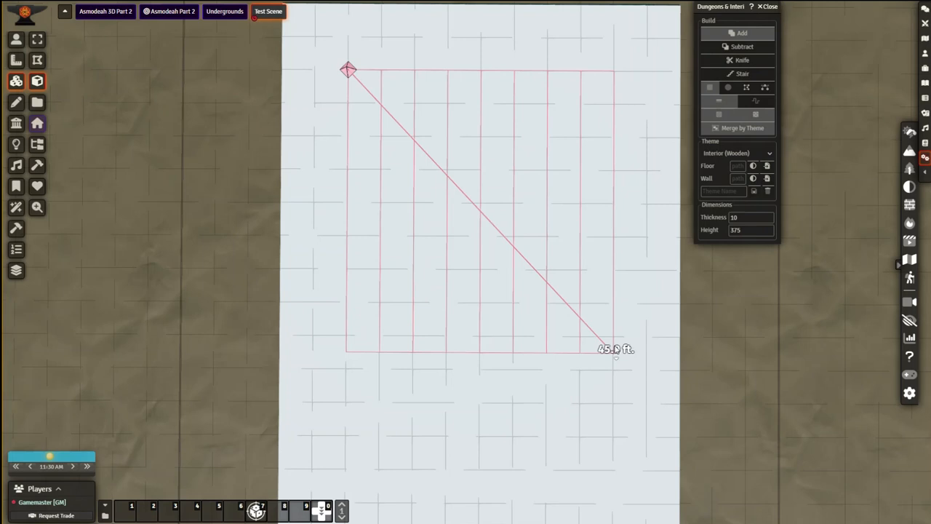
pyautogui.moveTo(616, 351); pyautogui.dragTo(613, 369)
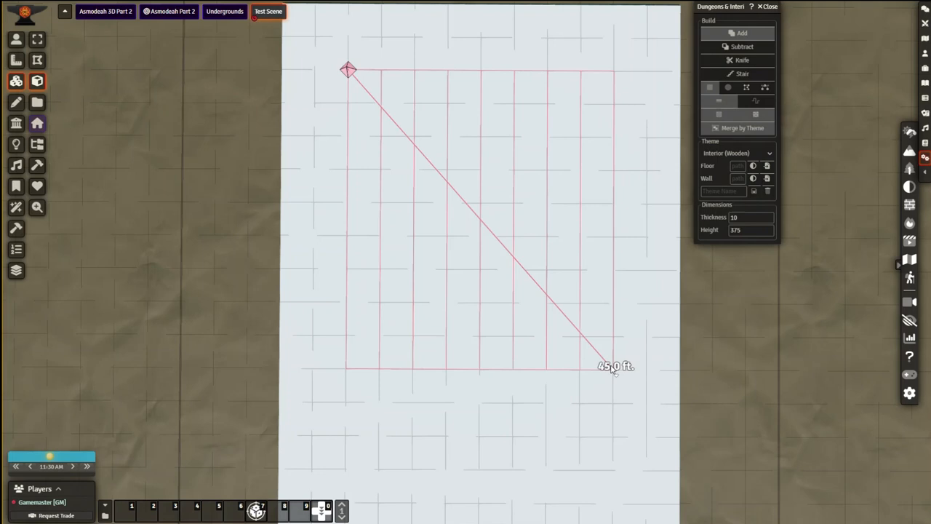
pyautogui.moveTo(613, 368); pyautogui.dragTo(614, 356)
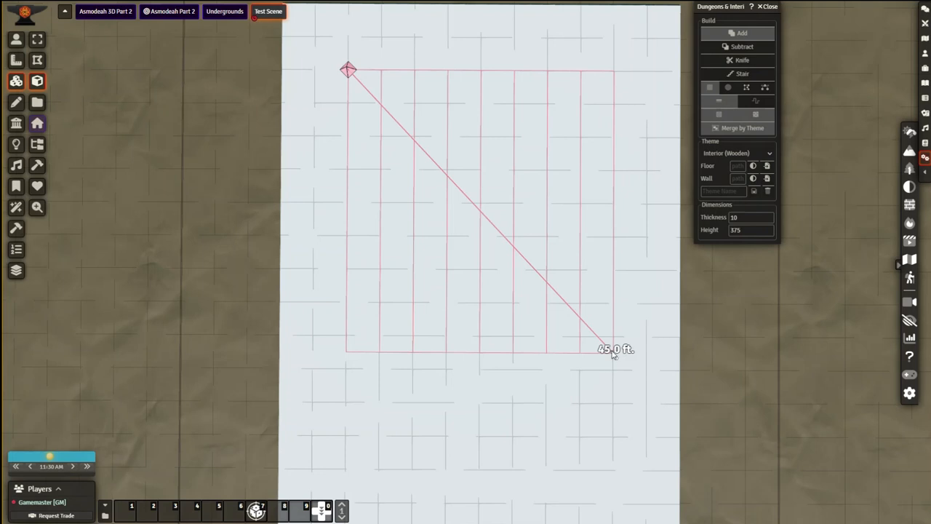
pyautogui.moveTo(613, 354)
pyautogui.mouseDown()
pyautogui.moveTo(596, 364)
pyautogui.moveTo(612, 357)
pyautogui.mouseUp()
pyautogui.moveTo(612, 356)
pyautogui.mouseDown()
pyautogui.moveTo(615, 371)
pyautogui.moveTo(611, 339)
pyautogui.mouseUp()
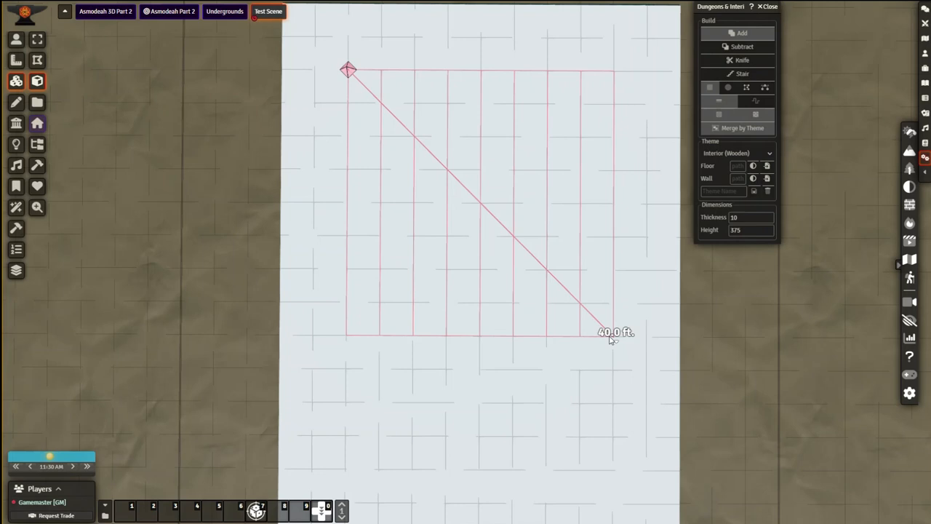
pyautogui.click(611, 337)
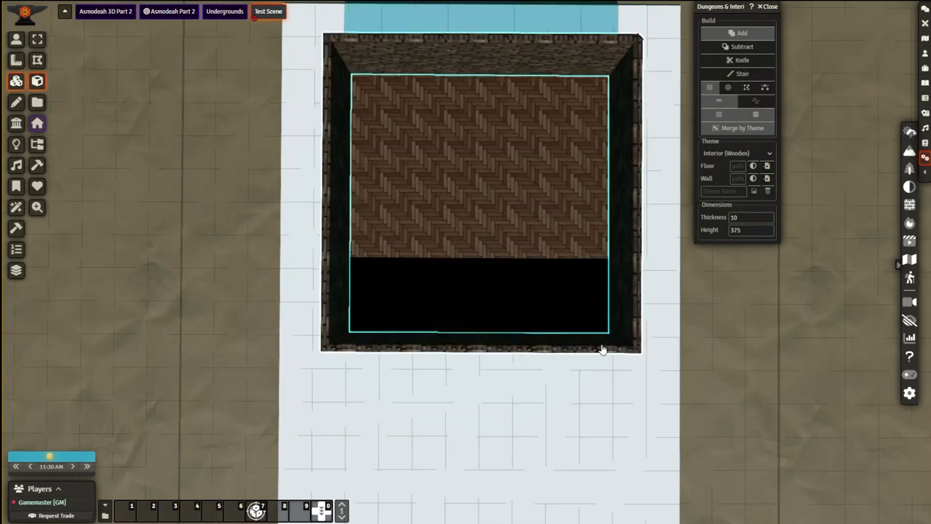
# Switch to the token controls and inspect the wooden room's walls and floor from an angle and from above
pyautogui.click(16, 40)
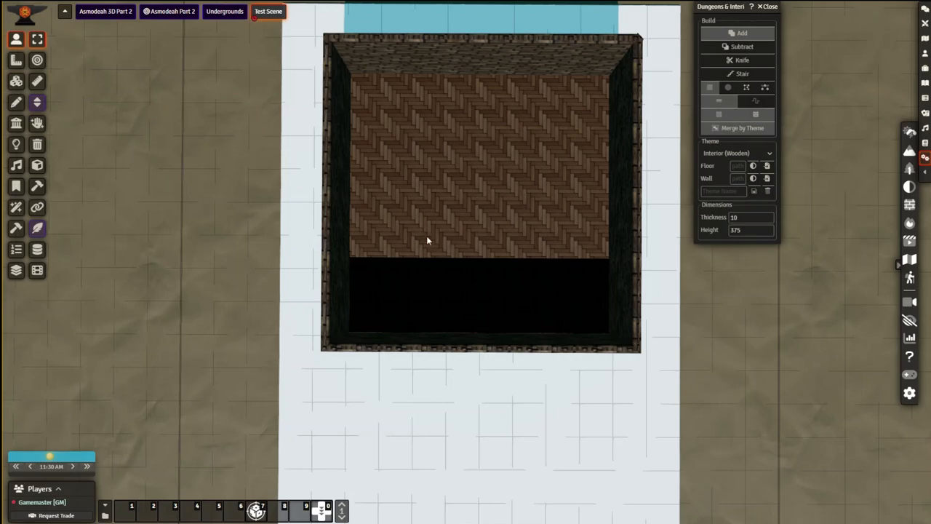
pyautogui.moveTo(492, 269); pyautogui.dragTo(493, 215, button='right')
pyautogui.scroll(5, 494, 215)
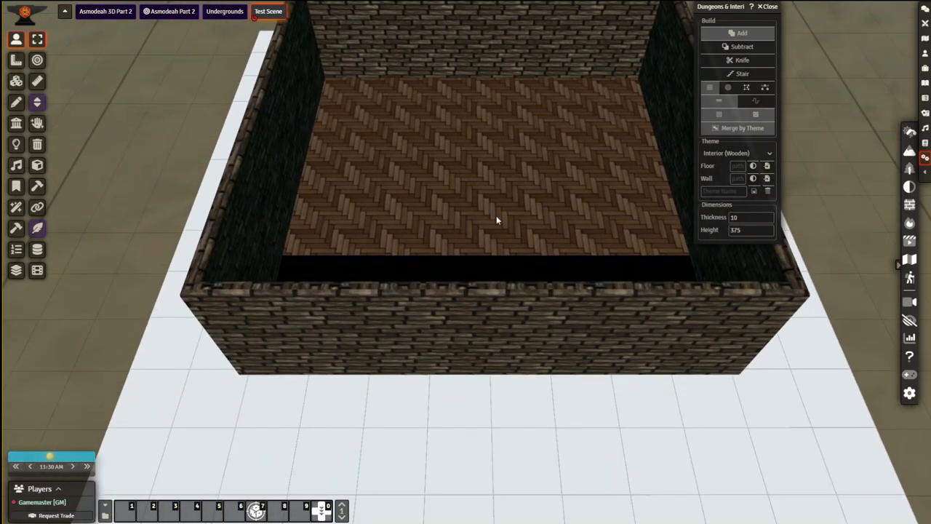
pyautogui.scroll(5, 545, 299)
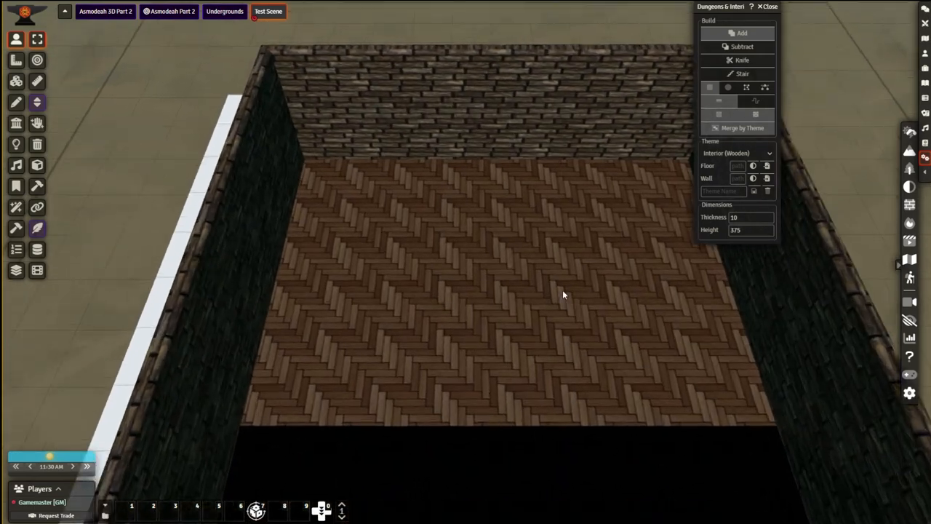
pyautogui.scroll(-3, 563, 216)
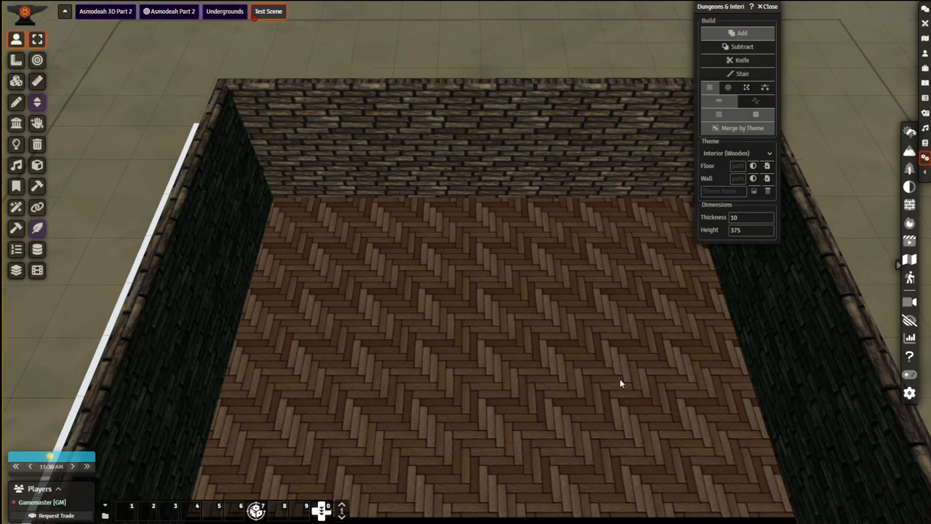
pyautogui.moveTo(620, 379); pyautogui.dragTo(622, 418, button='middle')
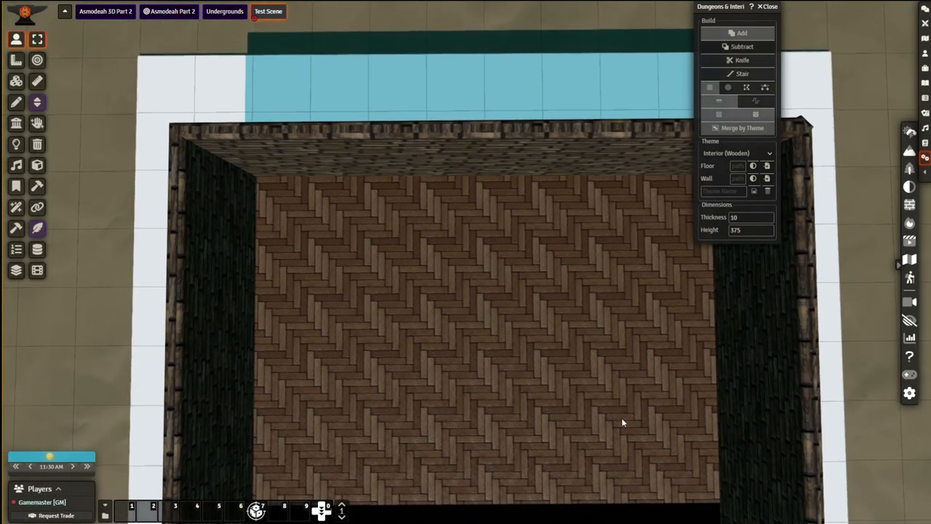
pyautogui.scroll(-3, 622, 418)
pyautogui.scroll(-5, 630, 363)
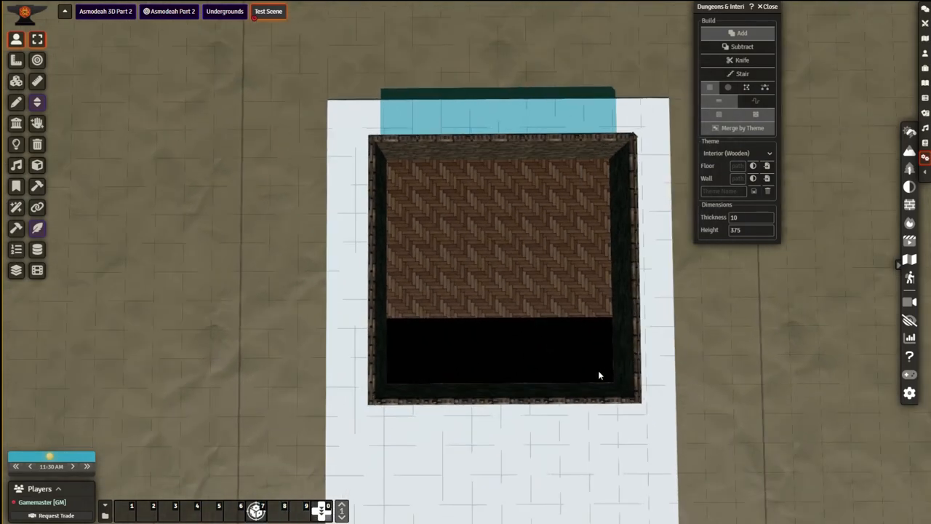
pyautogui.moveTo(598, 371)
pyautogui.mouseDown(button='right')
pyautogui.moveTo(588, 369)
pyautogui.moveTo(602, 358)
pyautogui.mouseUp(button='right')
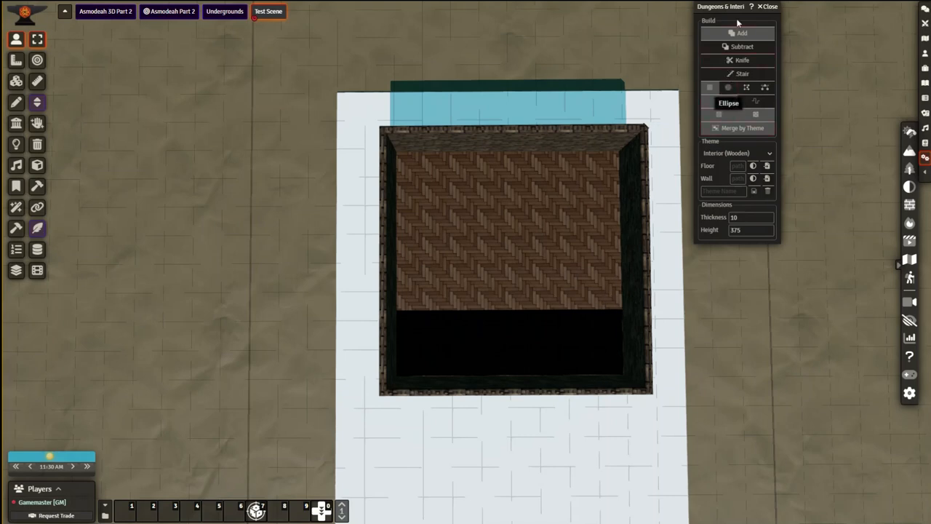
# Add an elliptical section about three grid squares across, overlapping the wooden room's lower-right corner
pyautogui.click(729, 87)
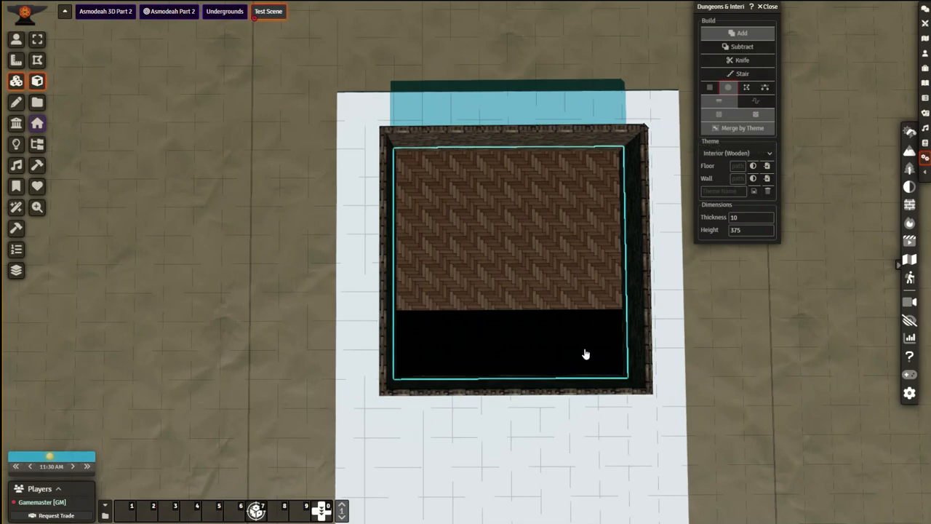
pyautogui.moveTo(585, 352); pyautogui.dragTo(669, 442)
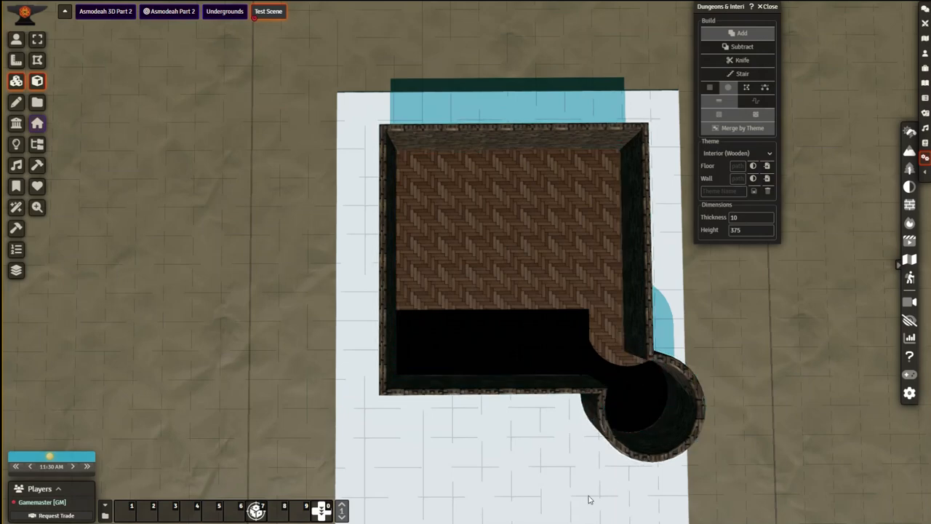
# Add a rectangular corridor section about two grid squares wide and five long, overlapping the wooden room's lower wall
pyautogui.moveTo(572, 489); pyautogui.dragTo(516, 418, button='right')
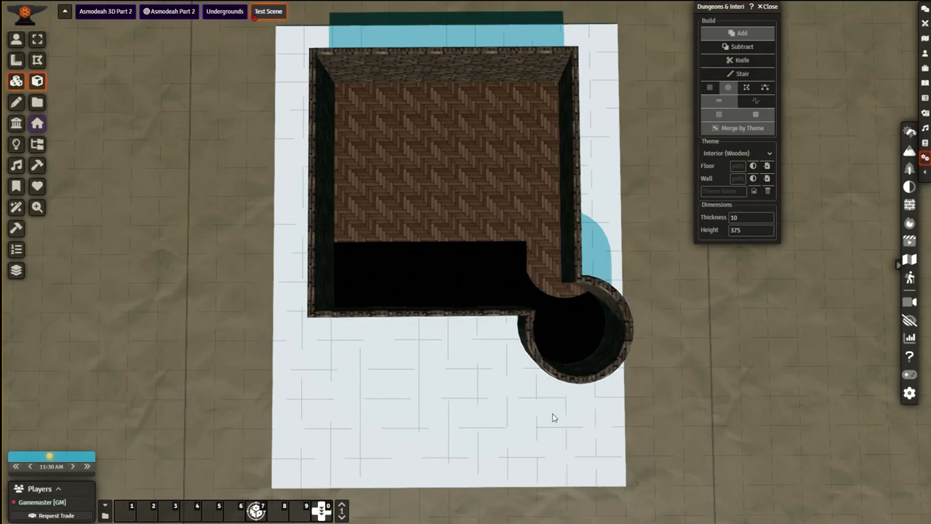
pyautogui.moveTo(507, 411); pyautogui.dragTo(578, 376, button='right')
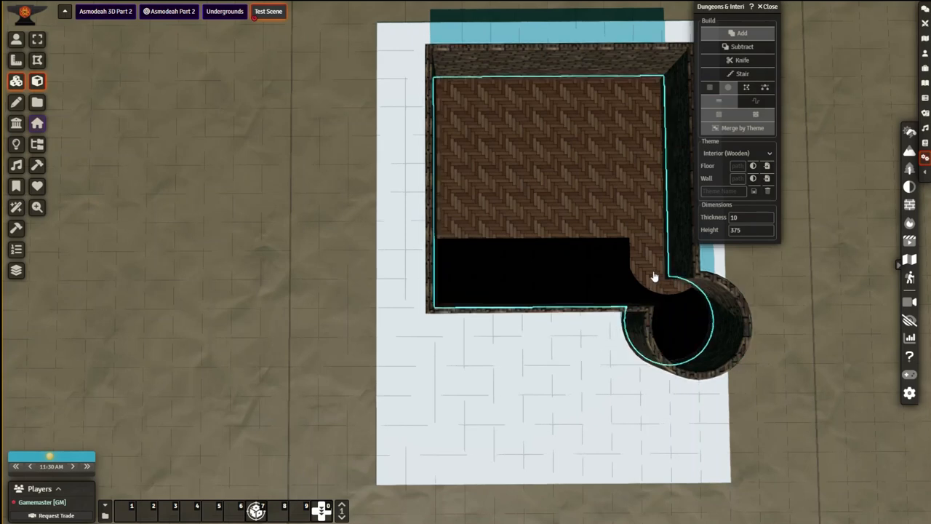
pyautogui.click(713, 88)
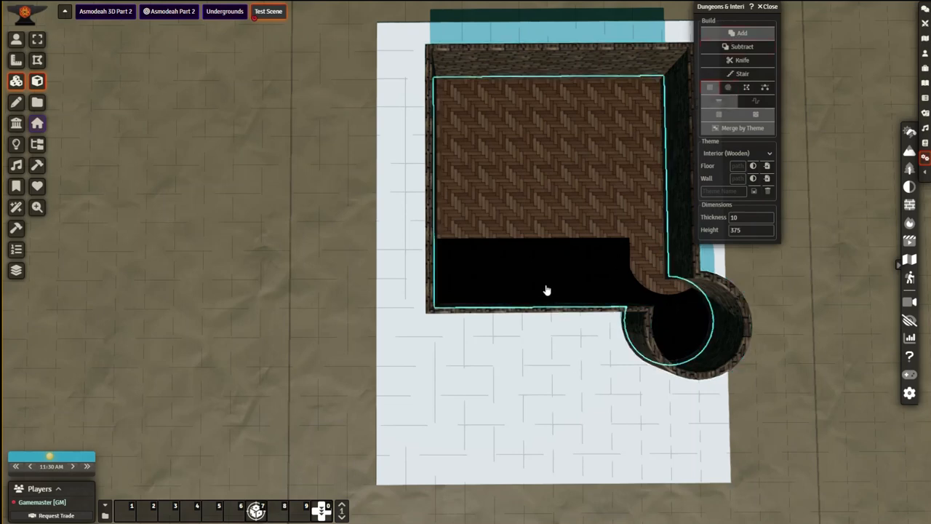
pyautogui.moveTo(538, 284); pyautogui.dragTo(604, 425)
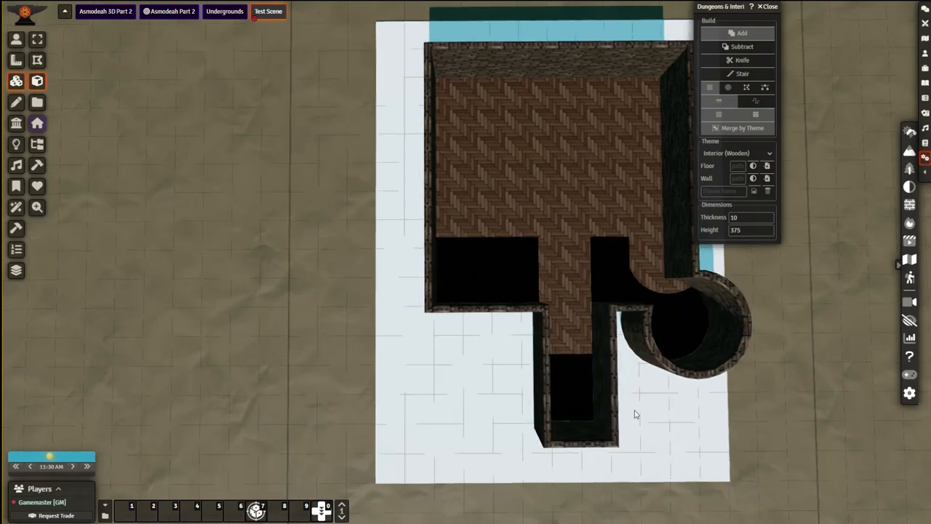
# Subtract a rectangle about 20 ft wide across the corridor's lower end to shorten it by one grid square
pyautogui.moveTo(635, 411); pyautogui.dragTo(603, 362, button='right')
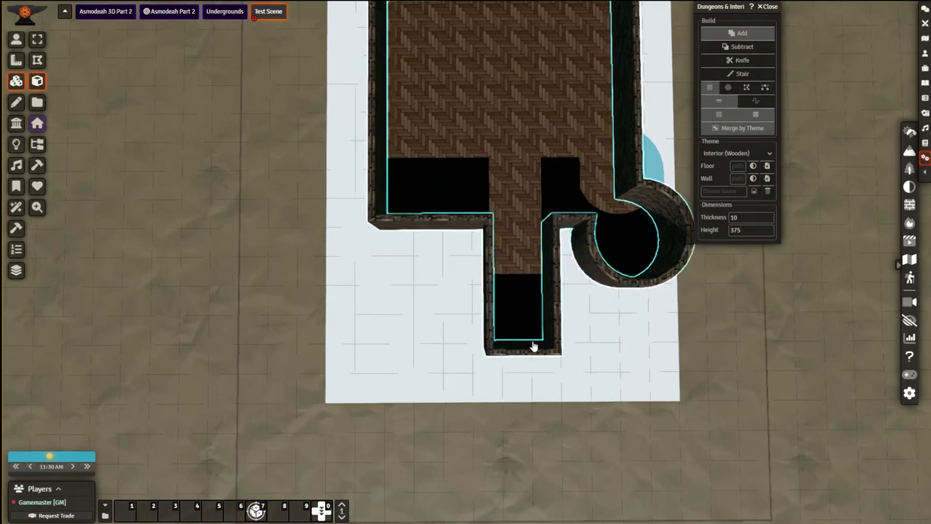
pyautogui.click(558, 356)
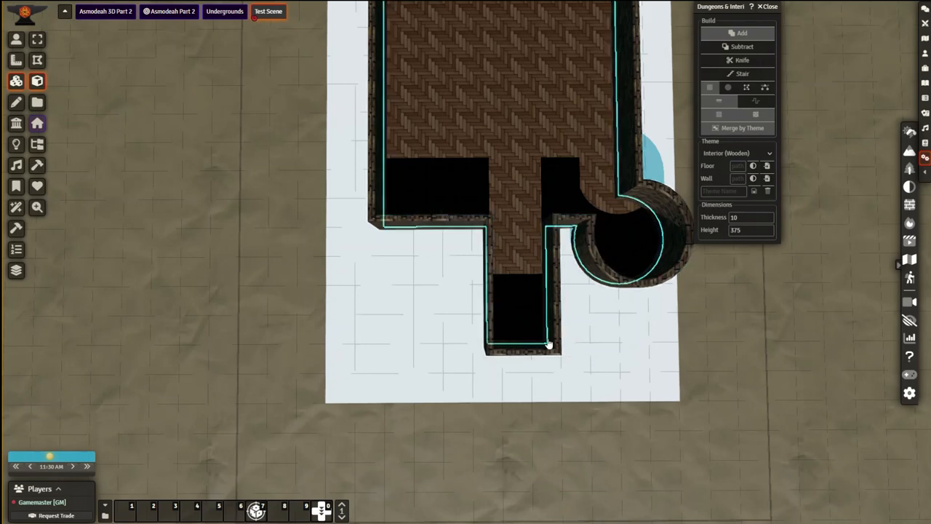
pyautogui.moveTo(592, 352); pyautogui.dragTo(558, 304, button='right')
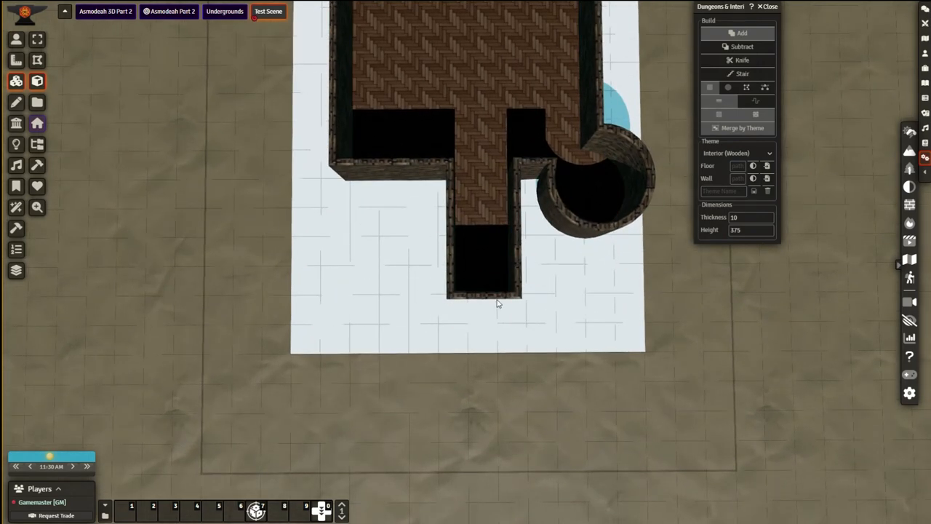
pyautogui.click(744, 47)
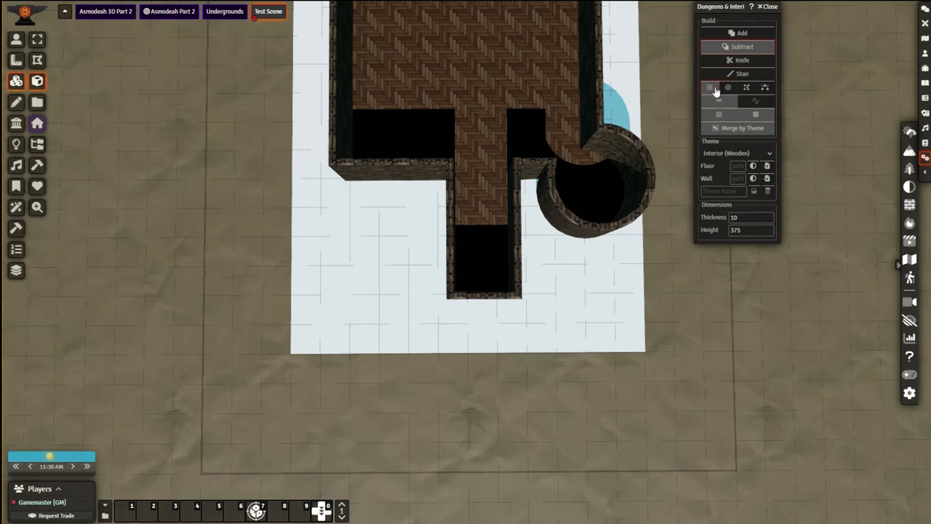
pyautogui.click(715, 90)
pyautogui.moveTo(542, 323); pyautogui.dragTo(435, 264)
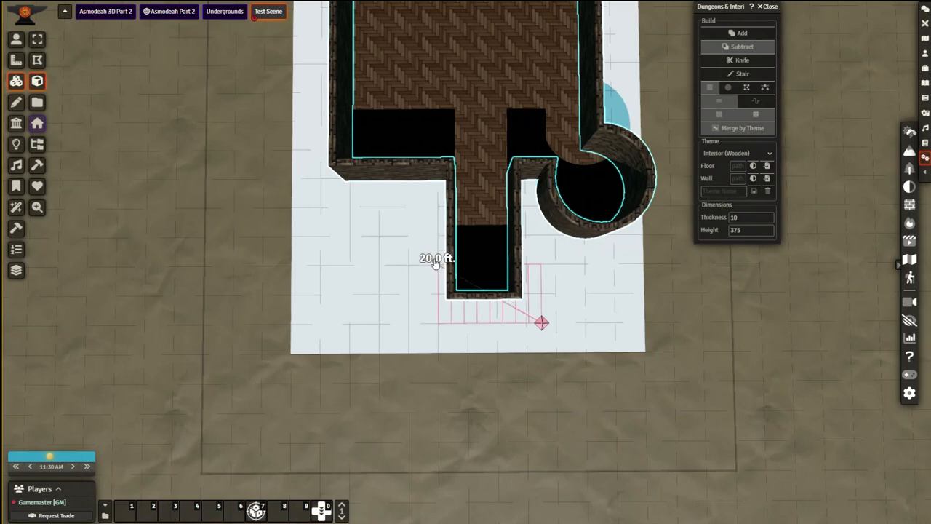
pyautogui.moveTo(435, 263); pyautogui.dragTo(437, 261)
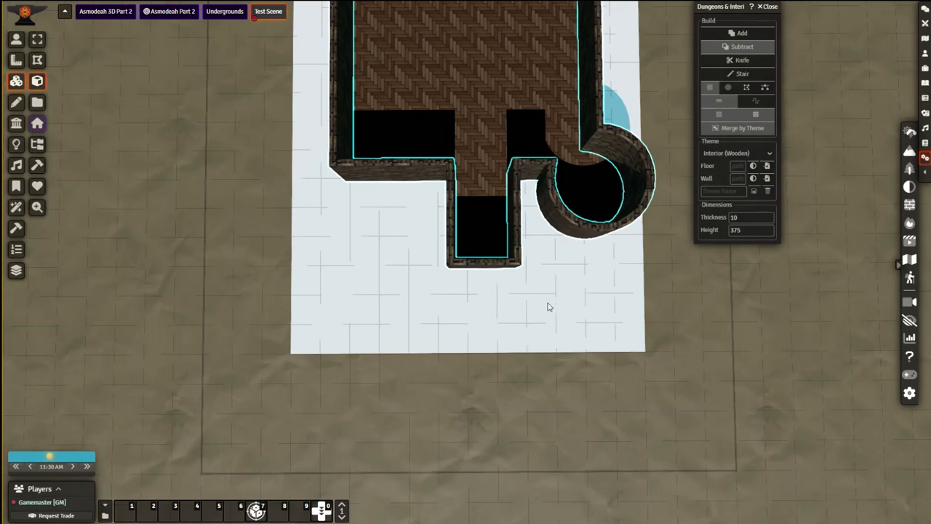
# Switch to the token controls and inspect the shortened corridor from an angle and from above
pyautogui.moveTo(549, 307); pyautogui.dragTo(622, 345, button='right')
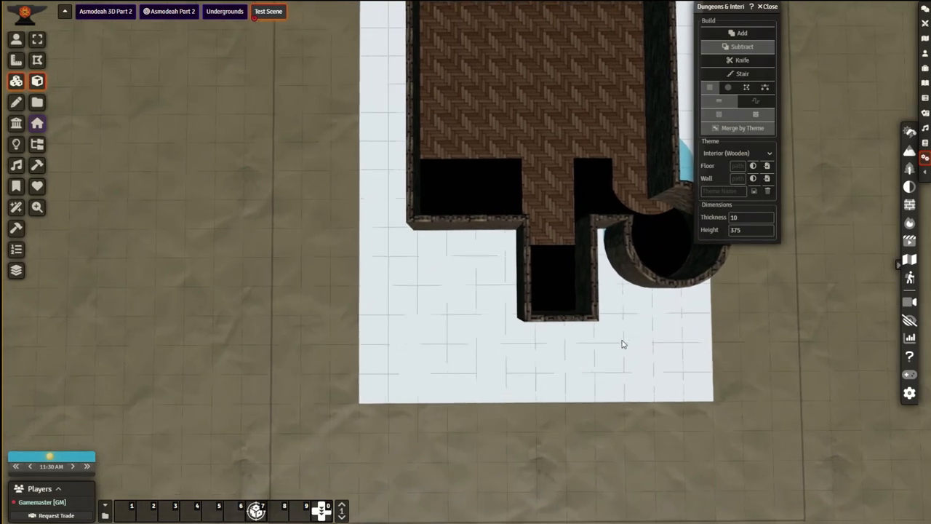
pyautogui.click(16, 39)
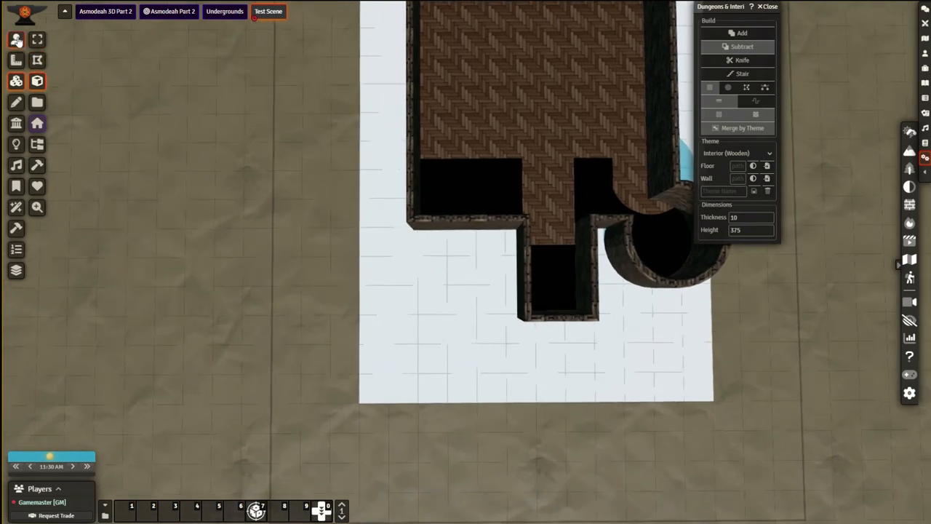
pyautogui.moveTo(475, 293); pyautogui.dragTo(481, 219)
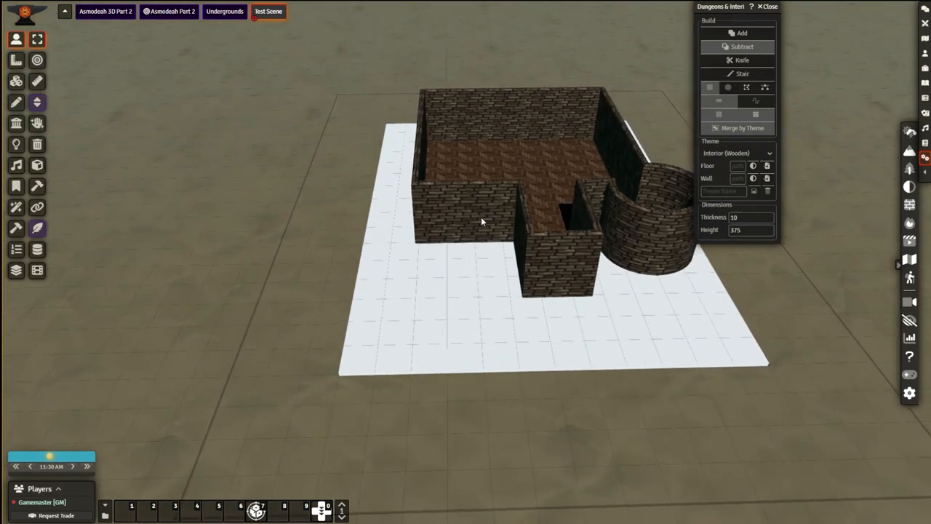
pyautogui.moveTo(476, 245); pyautogui.dragTo(480, 247, button='right')
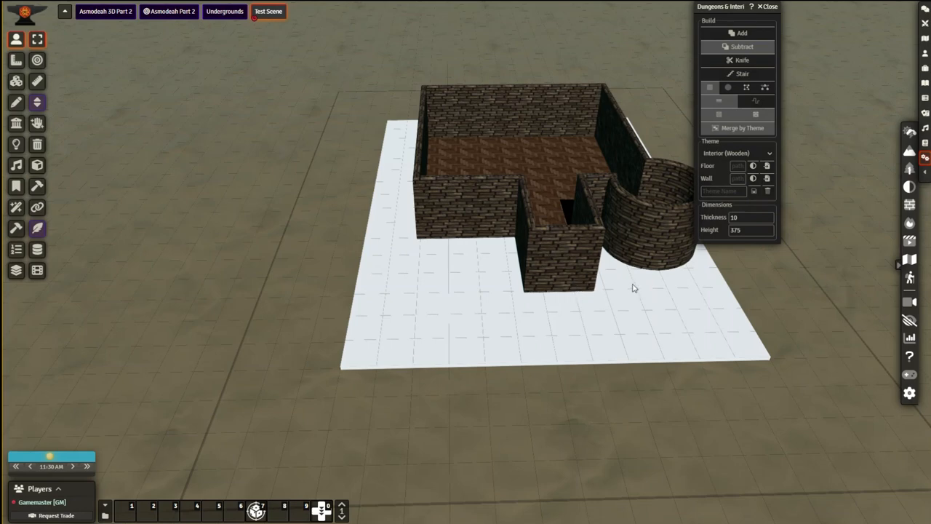
pyautogui.moveTo(624, 279); pyautogui.dragTo(546, 354)
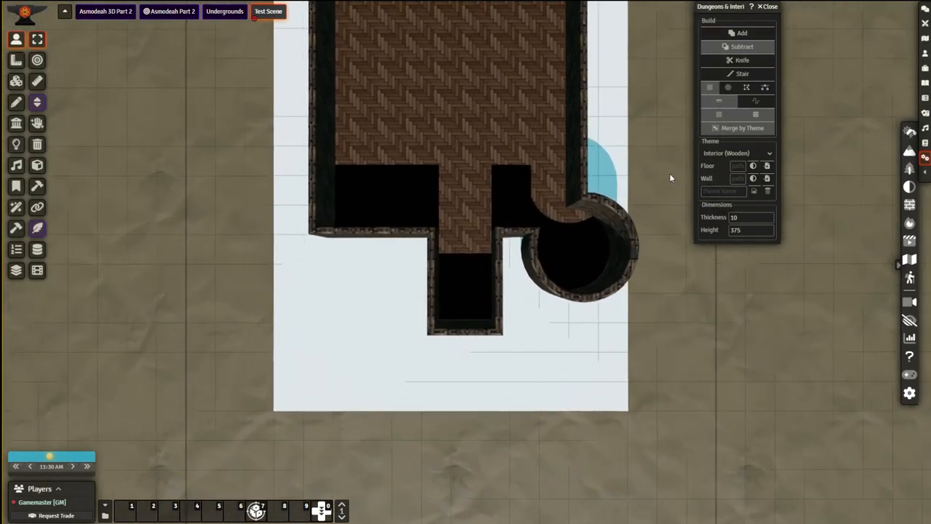
# Return to the tile building tools and cut away the corridor's end wall with a rectangular Knife cut about two grid squares wide
pyautogui.click(742, 64)
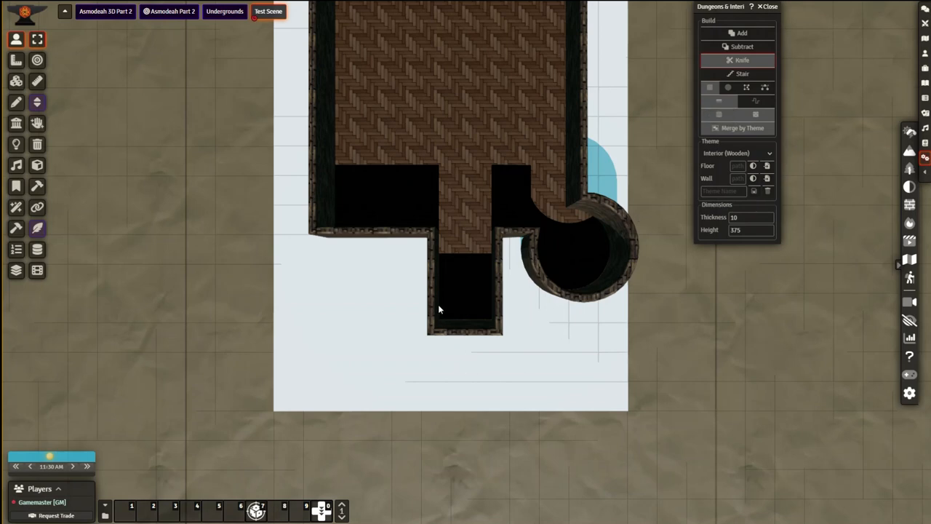
pyautogui.moveTo(439, 304); pyautogui.dragTo(472, 329)
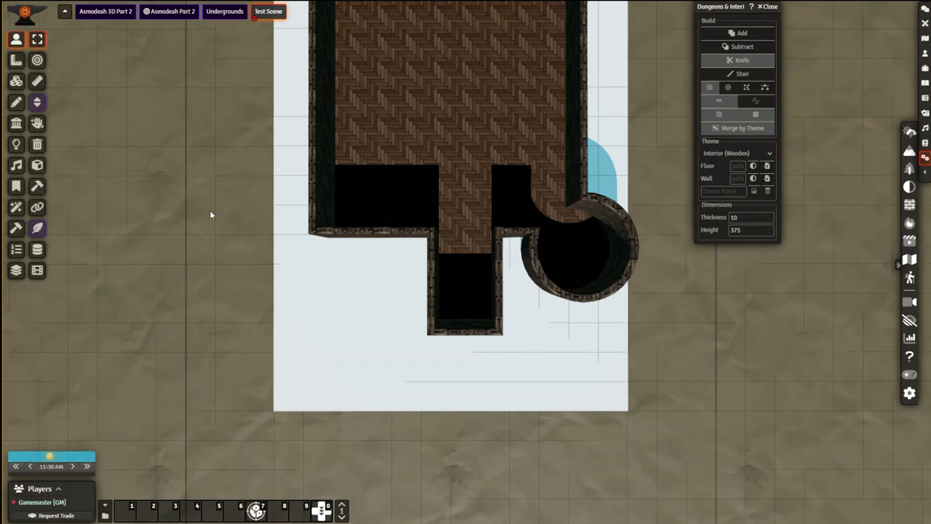
pyautogui.click(16, 82)
pyautogui.click(36, 83)
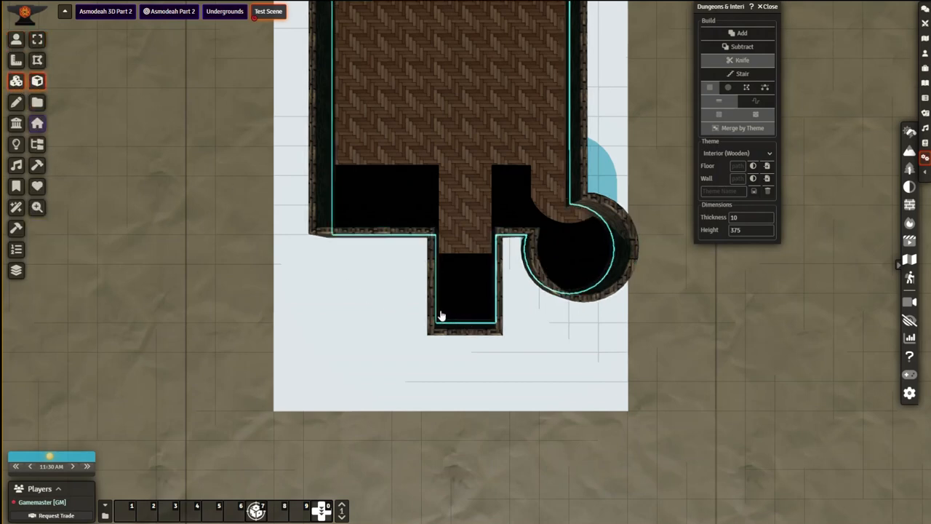
pyautogui.moveTo(440, 315); pyautogui.dragTo(491, 388)
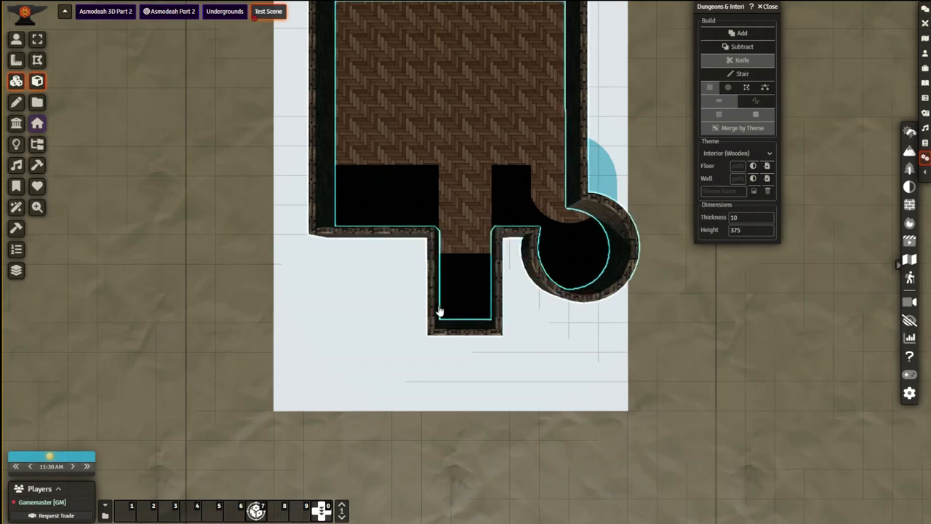
pyautogui.moveTo(438, 311); pyautogui.dragTo(491, 378)
pyautogui.moveTo(439, 313)
pyautogui.mouseDown()
pyautogui.moveTo(491, 380)
pyautogui.moveTo(491, 366)
pyautogui.mouseUp()
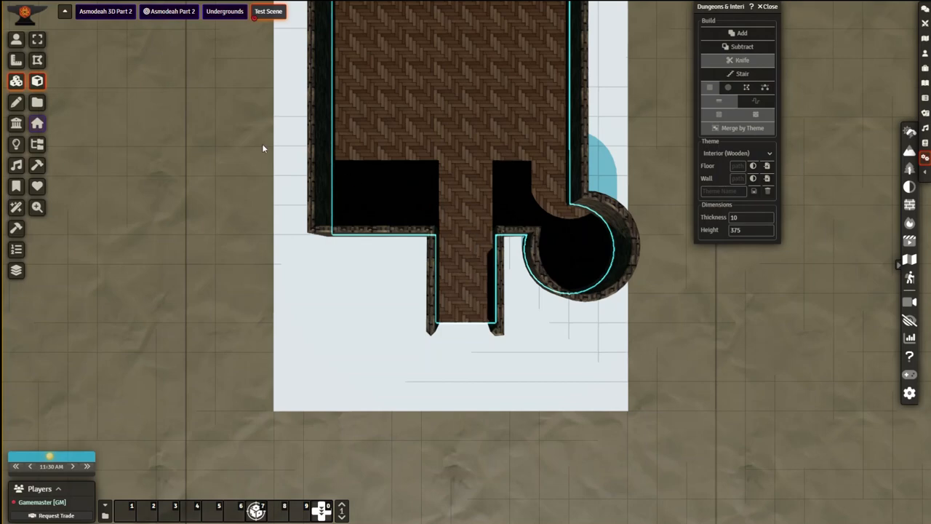
# Switch to the token controls and inspect the corridor's open end up close, at ground level and from above
pyautogui.click(16, 40)
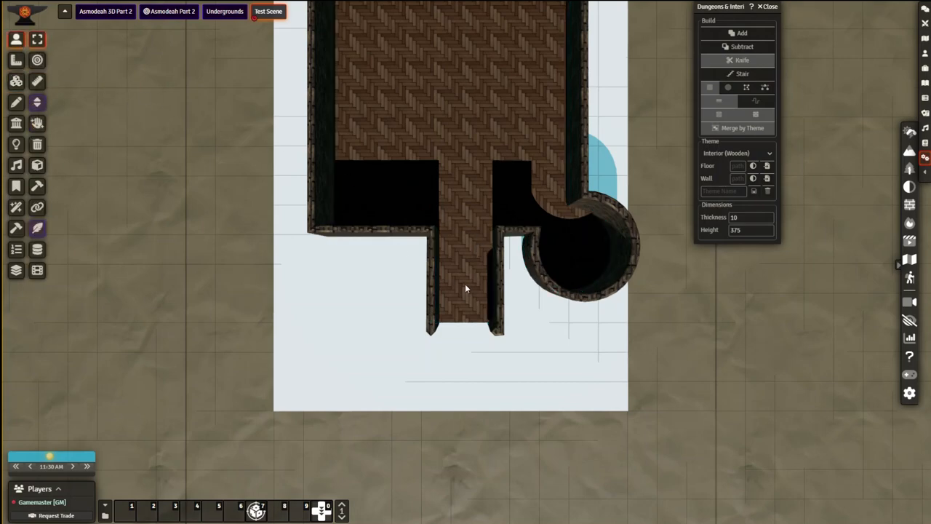
pyautogui.moveTo(568, 356); pyautogui.dragTo(566, 248, button='right')
pyautogui.scroll(5, 566, 248)
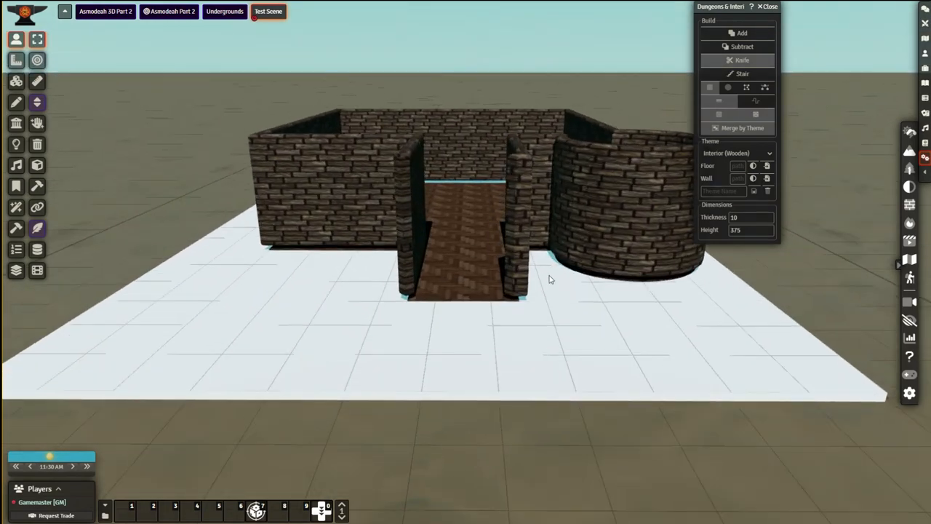
pyautogui.scroll(5, 600, 387)
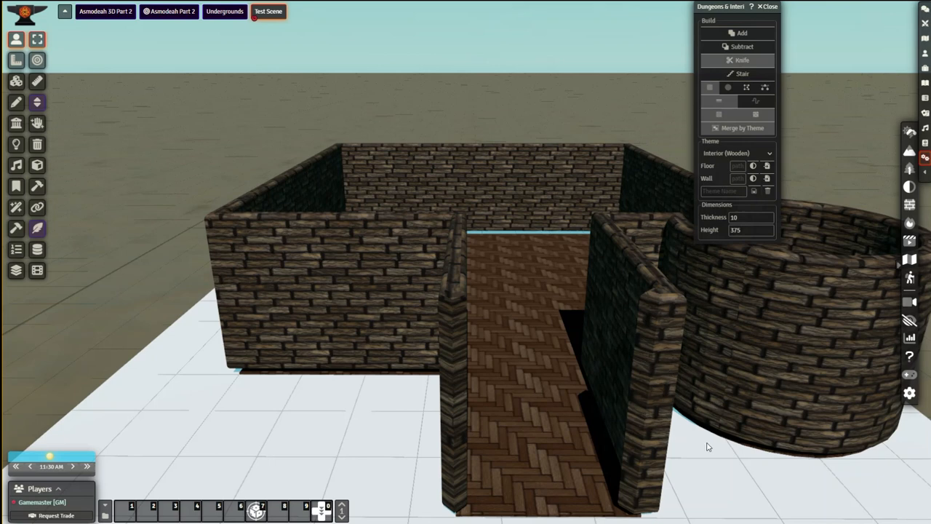
pyautogui.moveTo(717, 452); pyautogui.dragTo(793, 498, button='right')
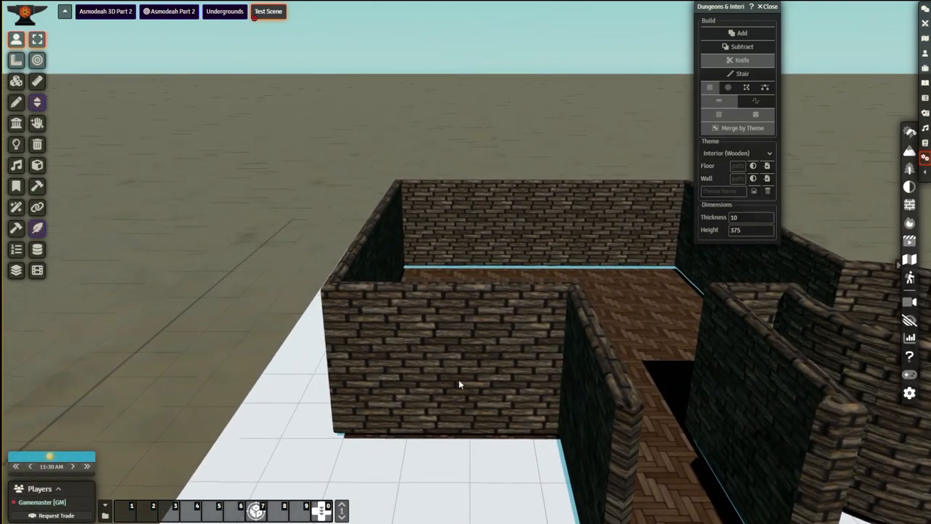
pyautogui.moveTo(459, 381); pyautogui.dragTo(480, 483, button='middle')
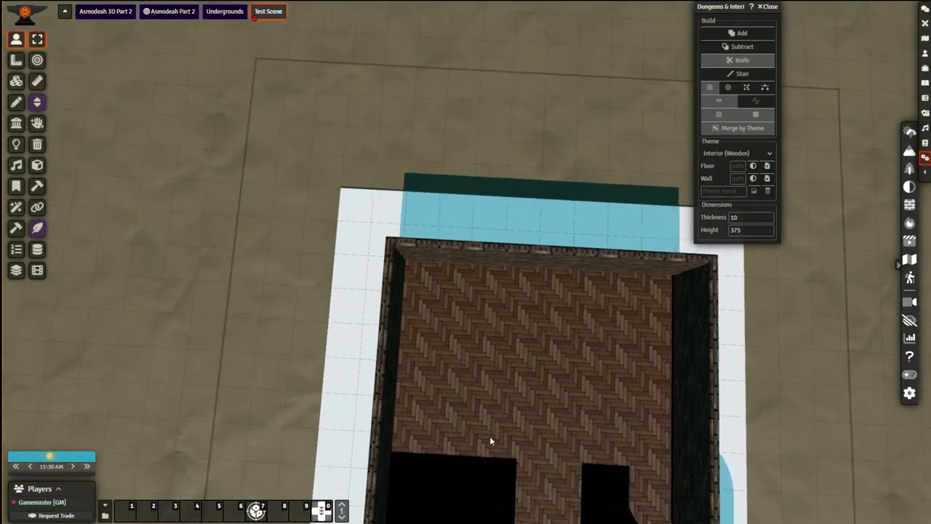
# Cut a rectangular Knife opening about two grid squares wide through the room's lower wall, beside the corridor's left side
pyautogui.moveTo(490, 435); pyautogui.dragTo(551, 277, button='right')
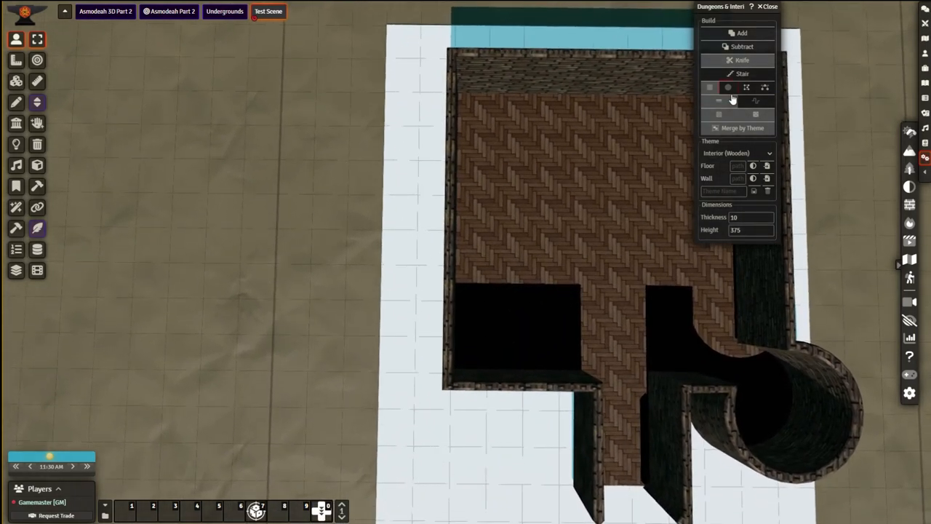
pyautogui.click(710, 88)
pyautogui.click(16, 80)
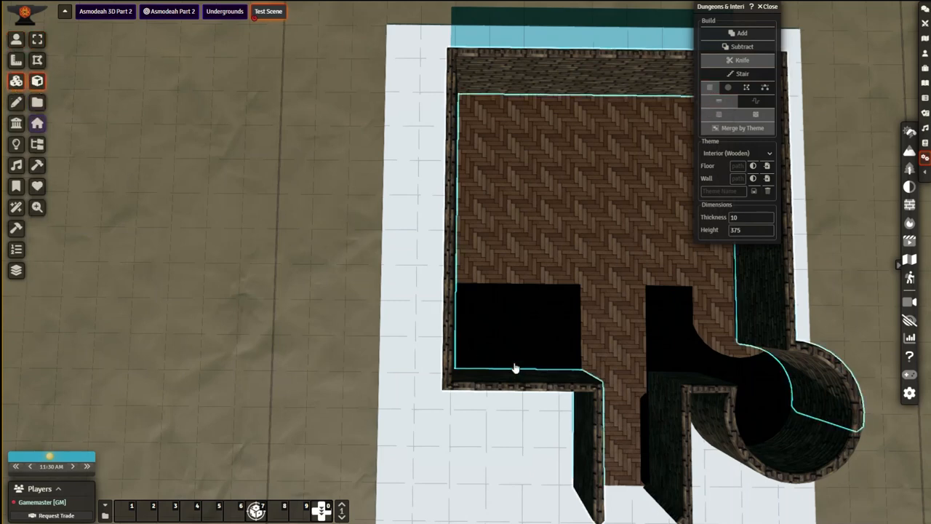
pyautogui.moveTo(470, 340); pyautogui.dragTo(534, 453)
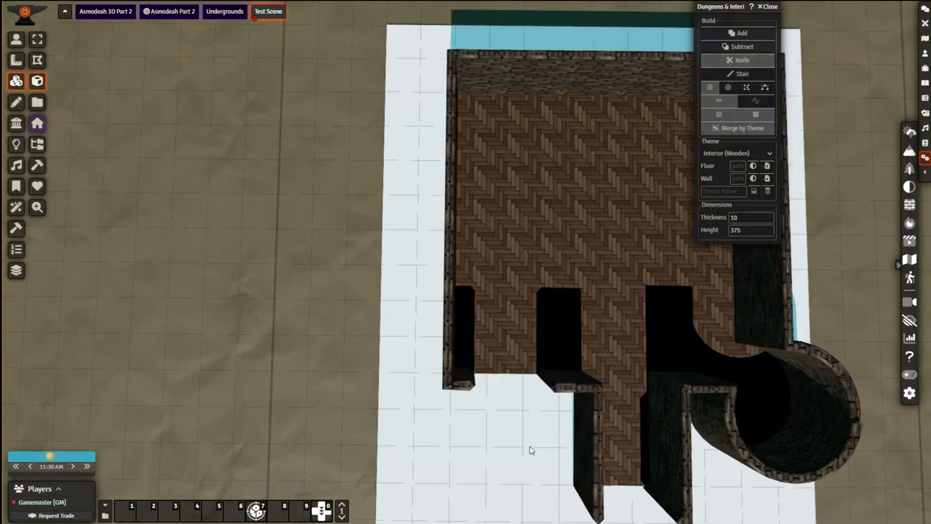
# Switch to the token controls and examine the openings in the wooden room's lower wall from an angle and from above
pyautogui.click(16, 40)
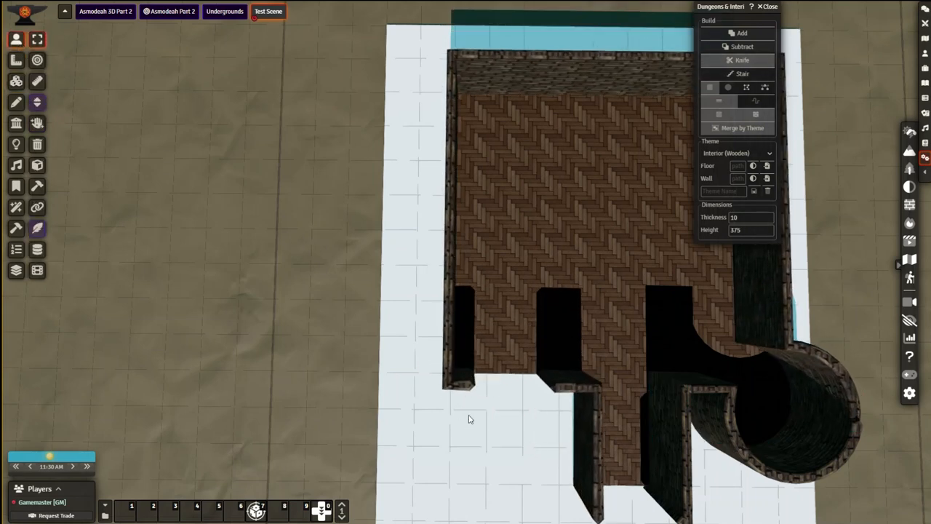
pyautogui.moveTo(524, 425); pyautogui.dragTo(531, 365)
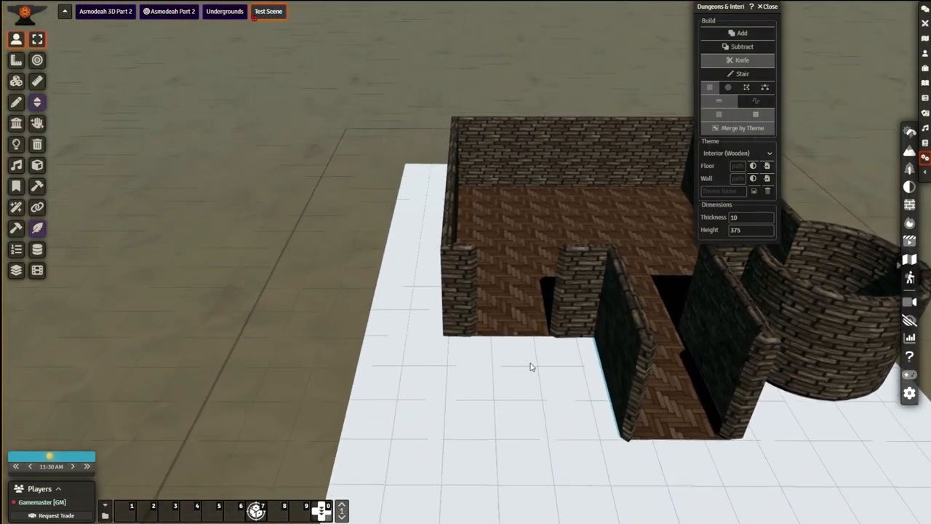
pyautogui.moveTo(533, 366); pyautogui.dragTo(499, 443, button='right')
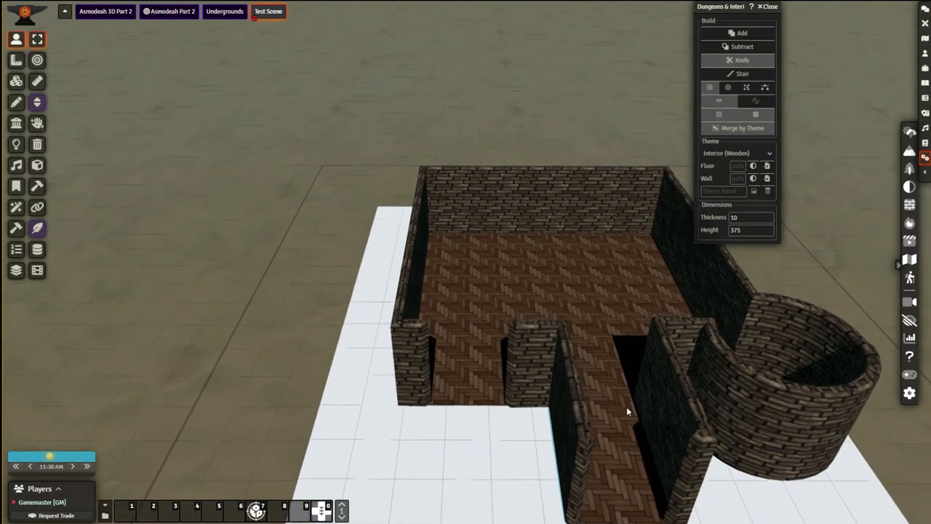
pyautogui.moveTo(627, 407); pyautogui.dragTo(593, 463, button='right')
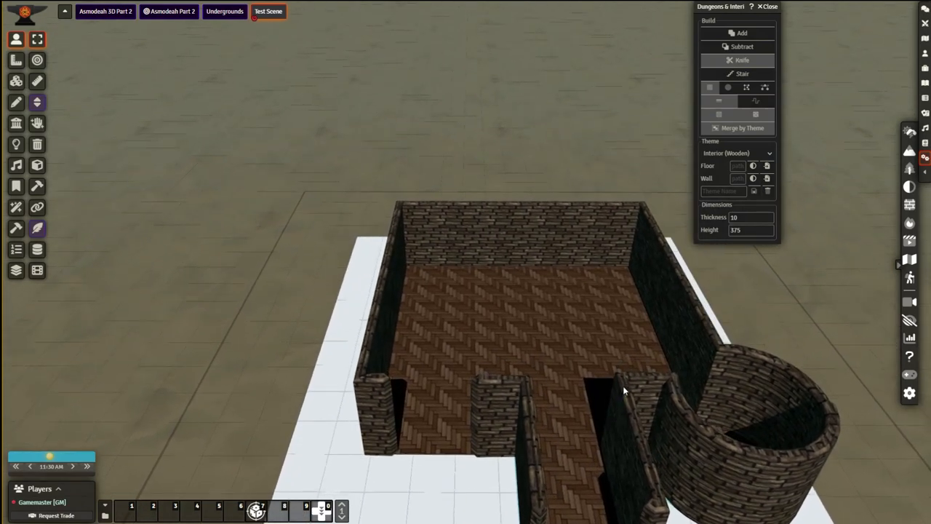
pyautogui.moveTo(630, 359); pyautogui.dragTo(630, 474)
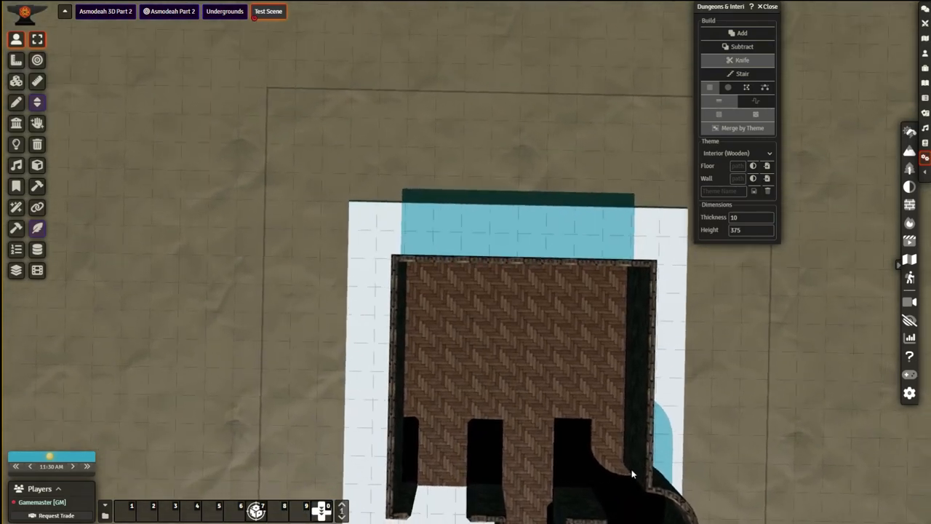
pyautogui.moveTo(619, 457); pyautogui.dragTo(623, 458)
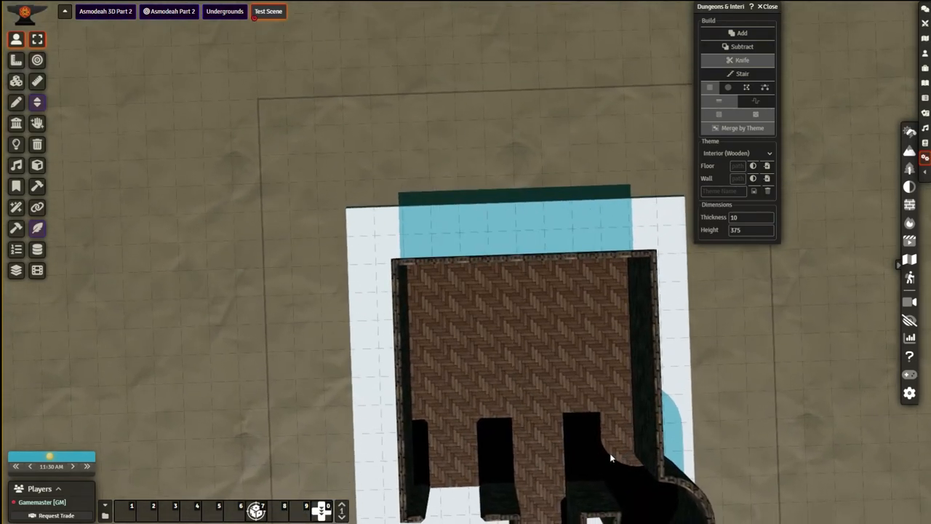
pyautogui.moveTo(611, 454); pyautogui.dragTo(570, 228, button='right')
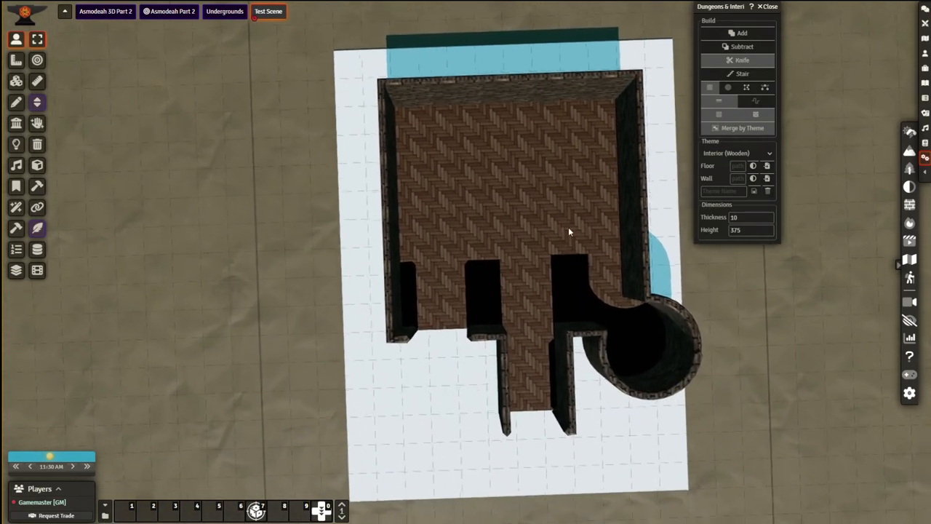
pyautogui.moveTo(647, 426); pyautogui.dragTo(644, 432)
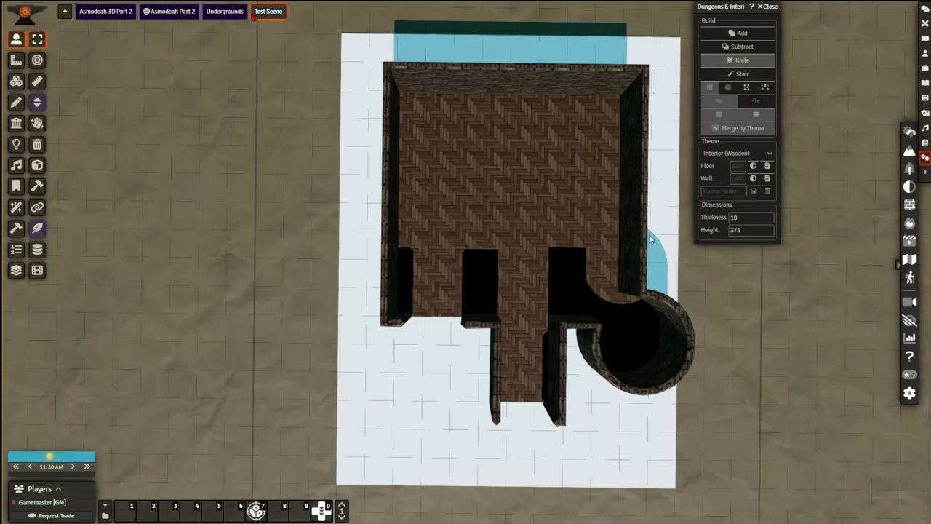
pyautogui.moveTo(649, 235); pyautogui.dragTo(641, 254, button='right')
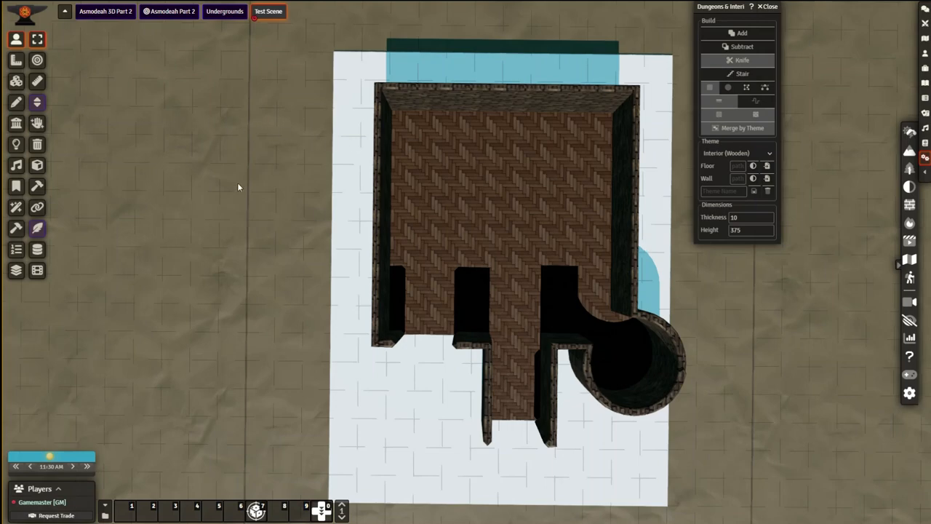
pyautogui.moveTo(513, 270); pyautogui.dragTo(494, 177, button='right')
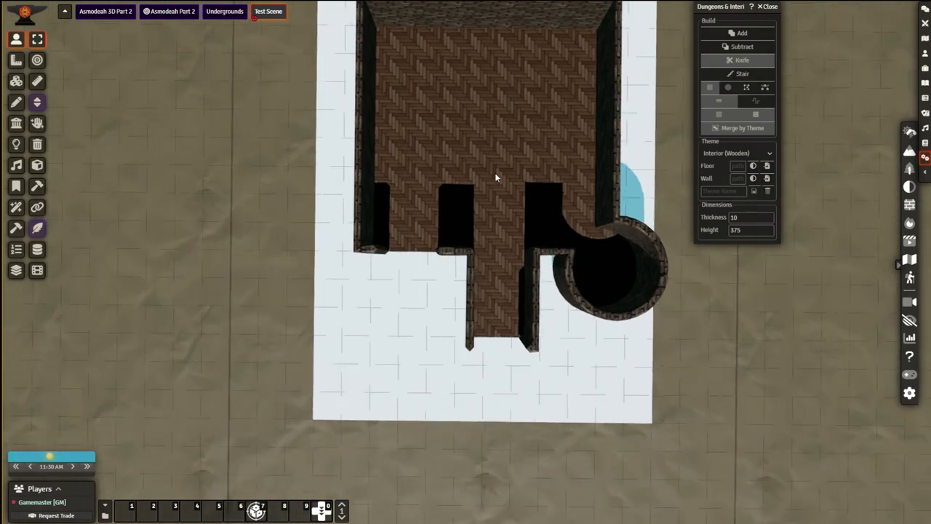
pyautogui.moveTo(495, 177); pyautogui.dragTo(562, 171)
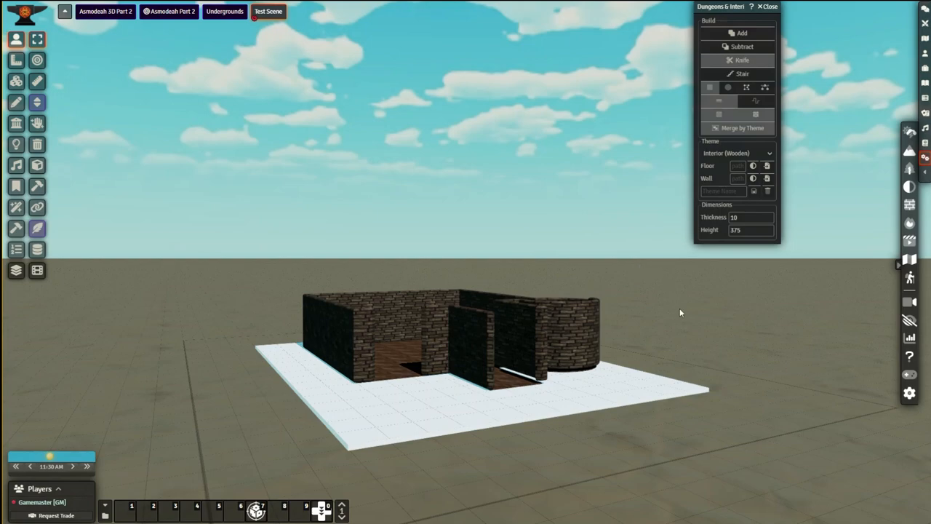
pyautogui.moveTo(668, 307); pyautogui.dragTo(627, 432)
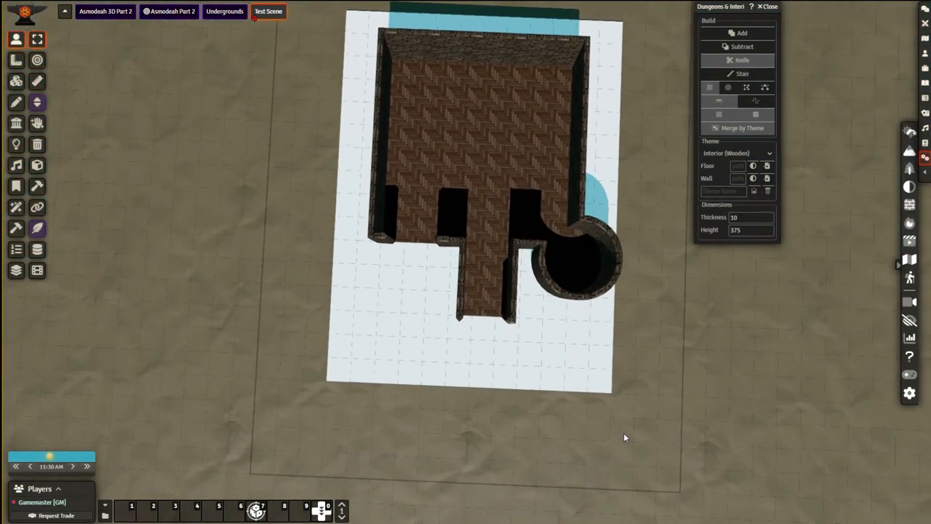
pyautogui.moveTo(632, 275); pyautogui.dragTo(617, 341, button='right')
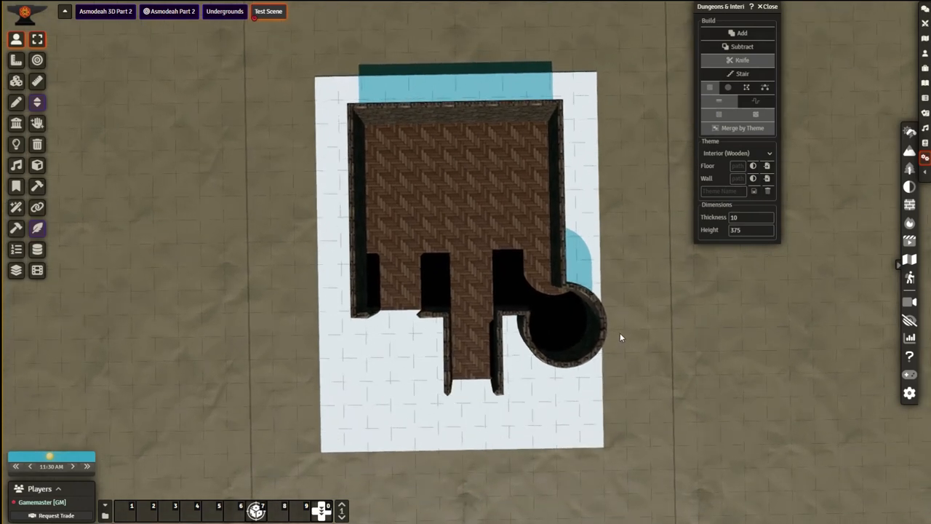